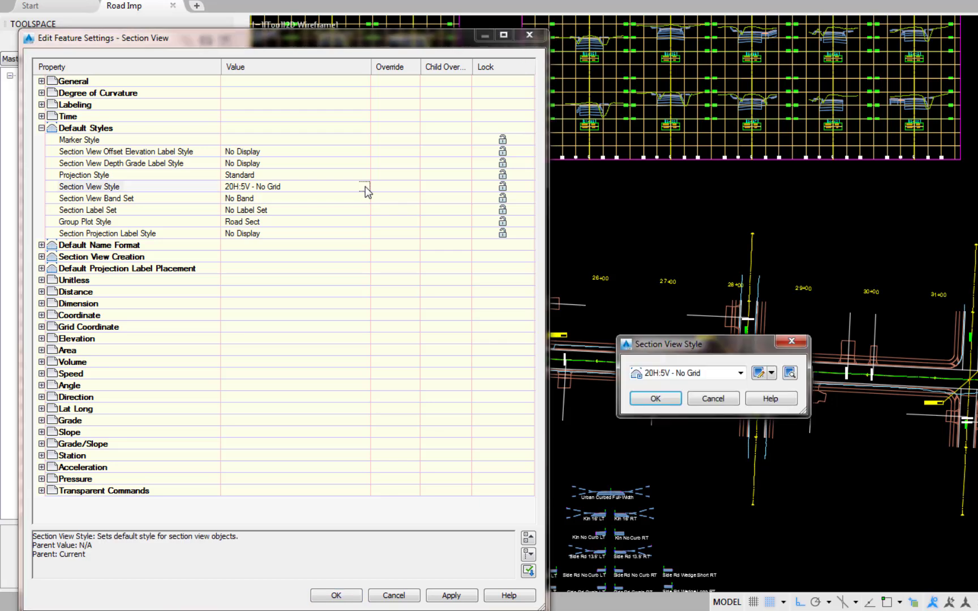
Set the default Section View Style in the section view feature settings to 15H:3V Drive LT.
left_click(740, 373)
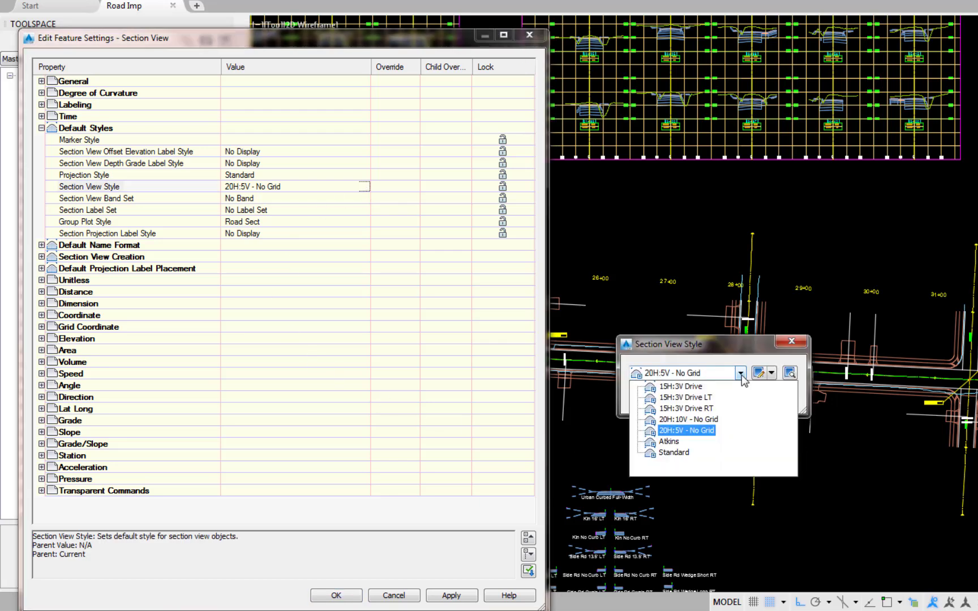
left_click(685, 399)
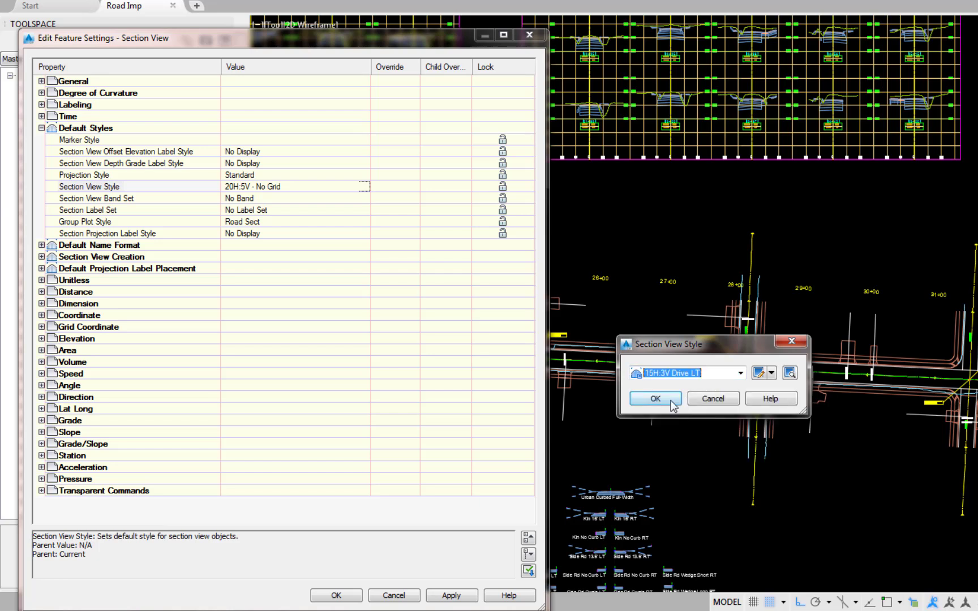
left_click(662, 397)
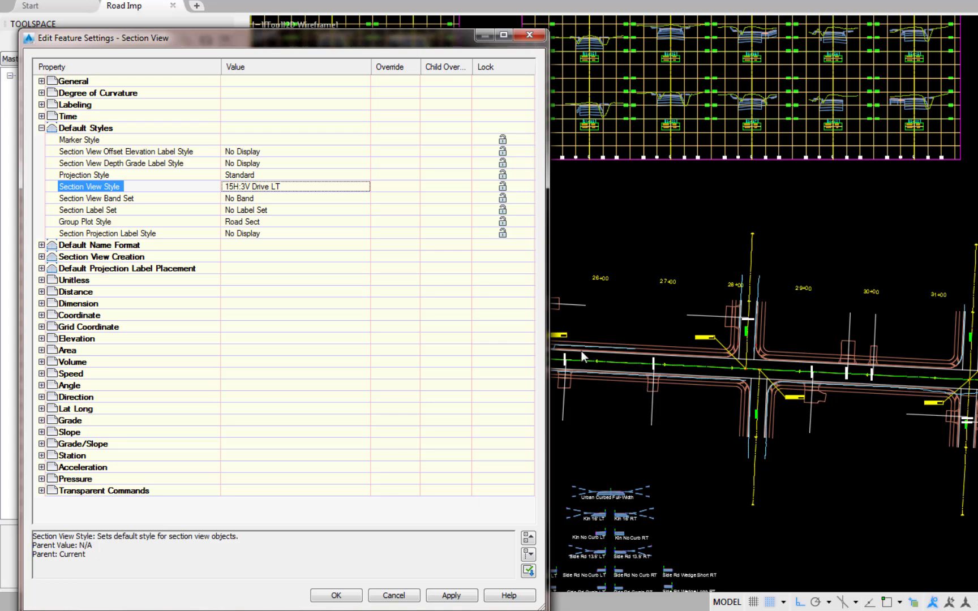
Set the default Group Plot Style for section views to Drive Profile and accept the feature settings.
left_click(327, 222)
left_click(365, 222)
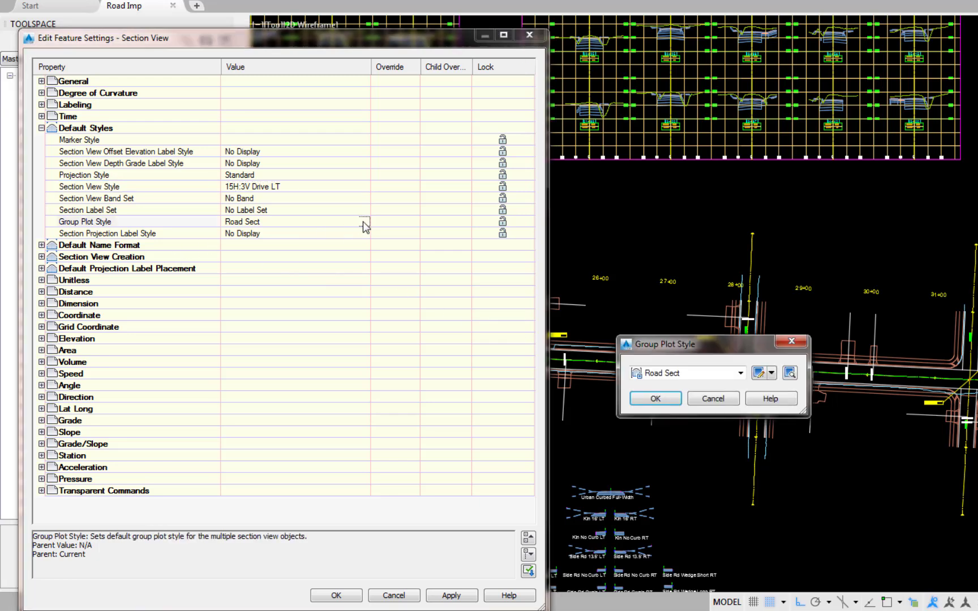
left_click(740, 373)
left_click(681, 403)
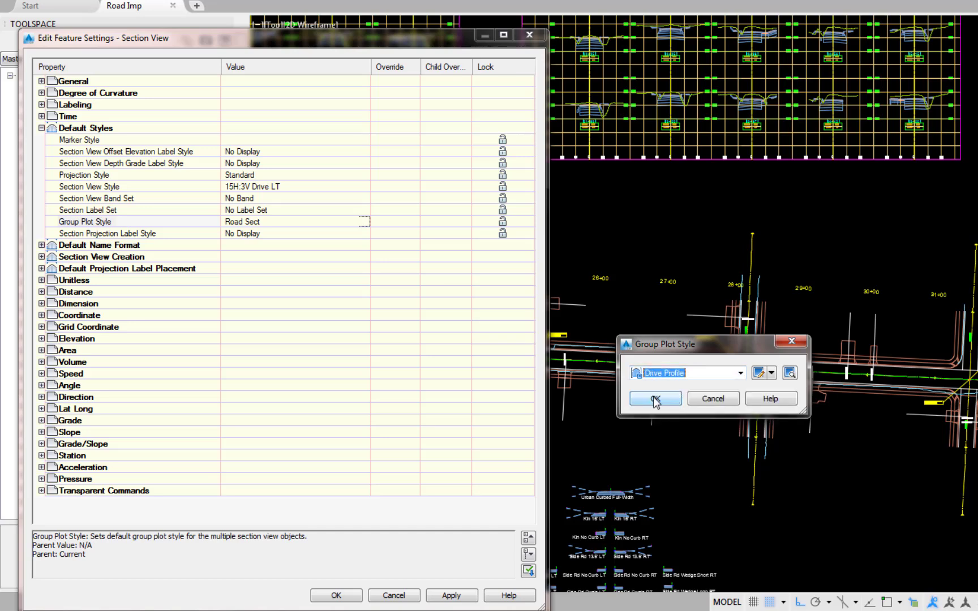
left_click(654, 398)
left_click(338, 594)
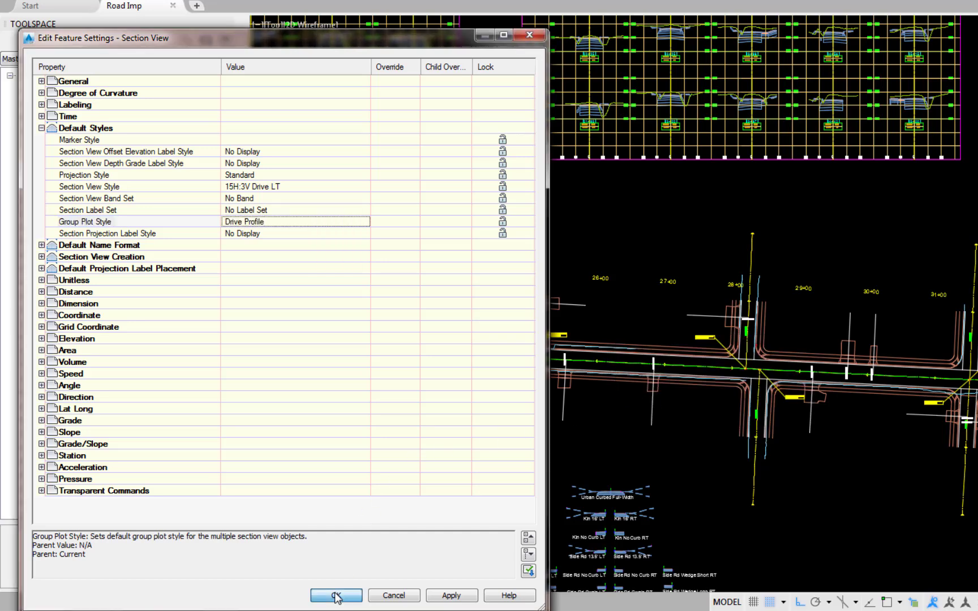
Set the component text height in the Section View label style defaults to 0.06".
right_click(80, 269)
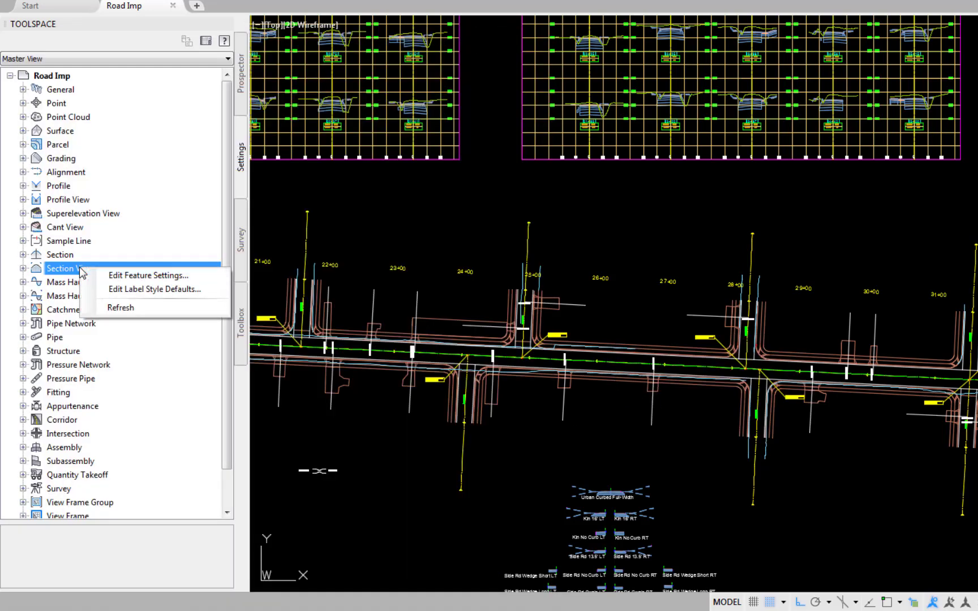
left_click(134, 289)
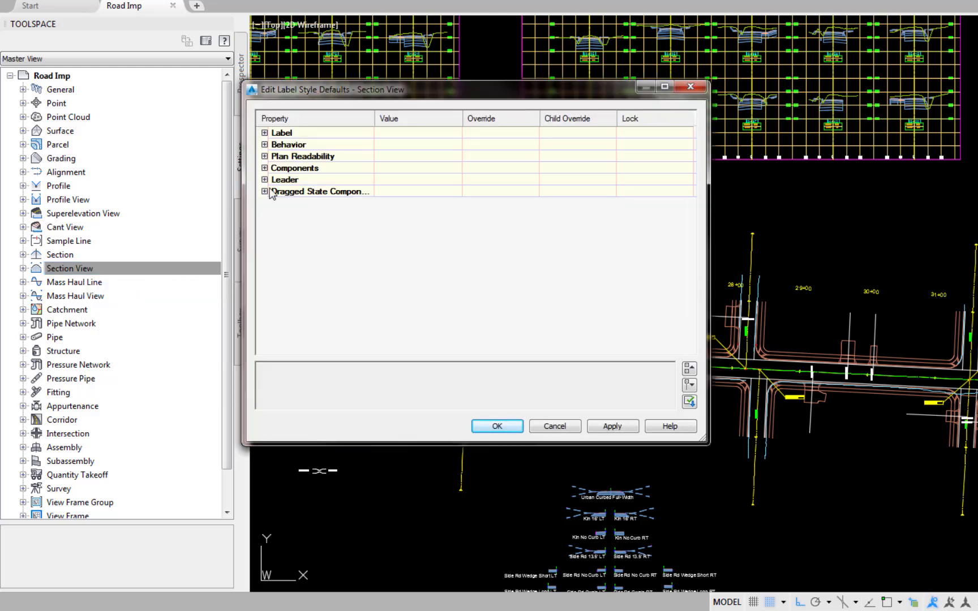
left_click(264, 168)
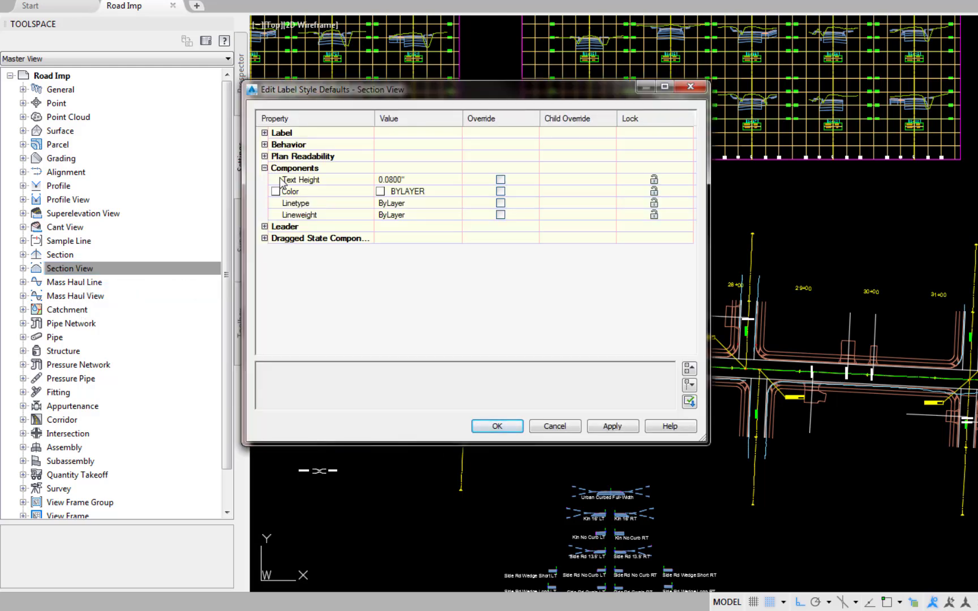
left_click(387, 179)
type("6")
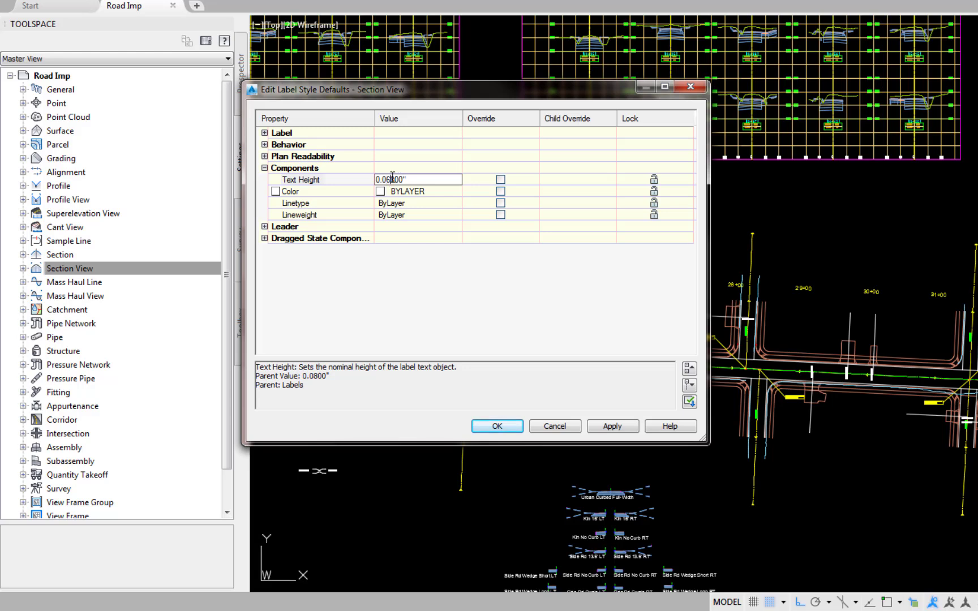
key("Delete")
left_click(496, 426)
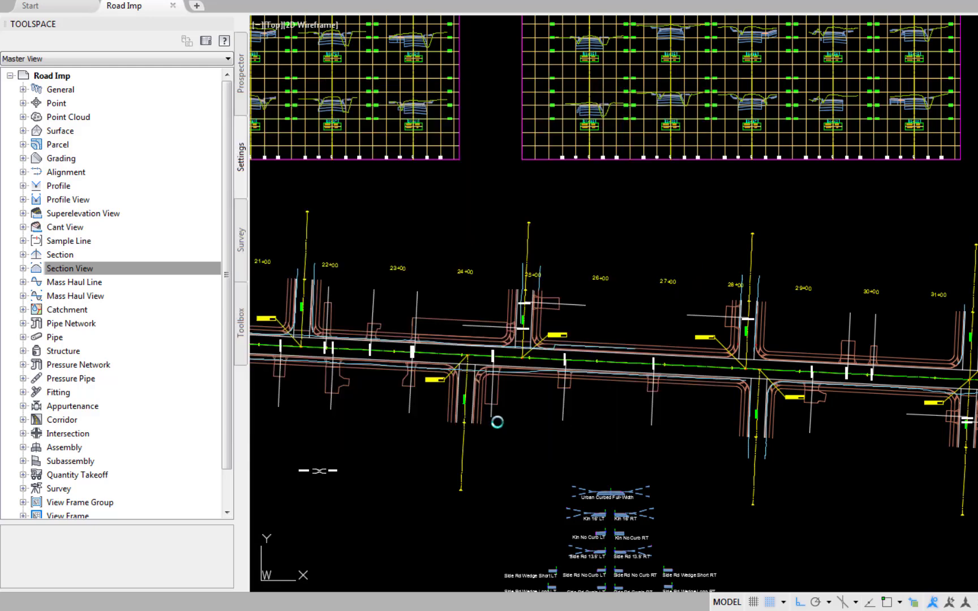
Set the Default Section View Height to 9.9' in the CreateMultipleSectionView command settings.
left_click(23, 268)
left_click(36, 364)
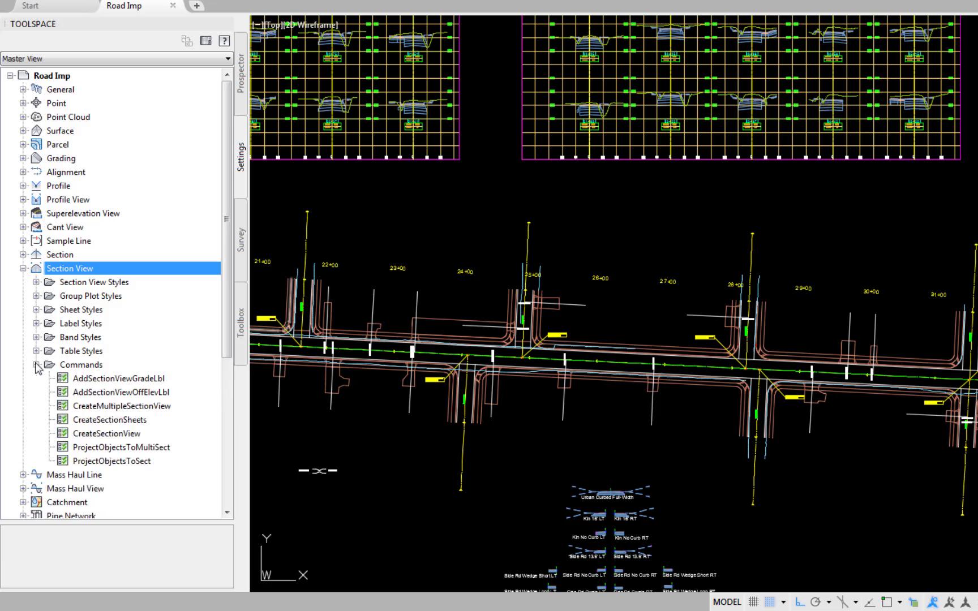
right_click(115, 408)
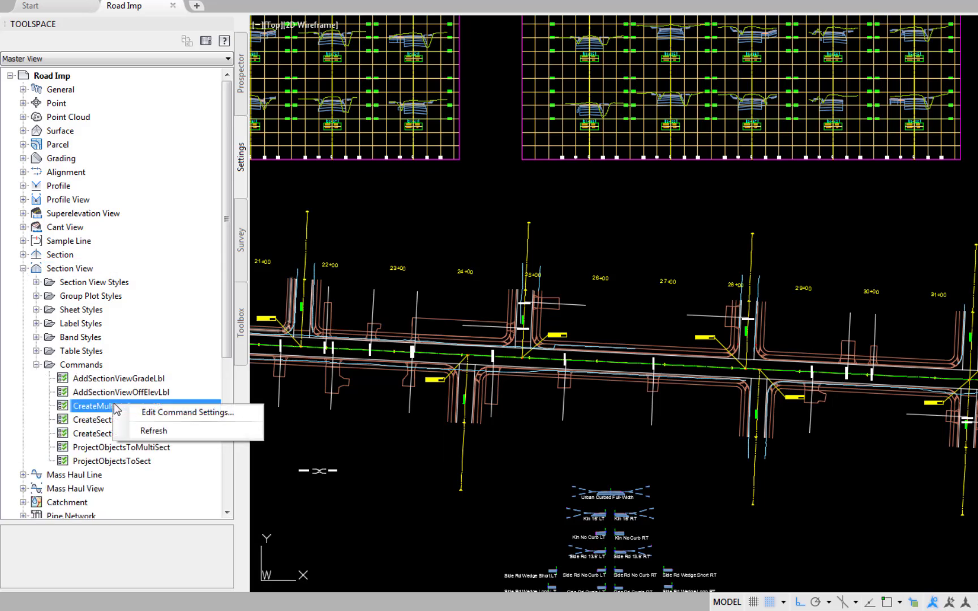
left_click(170, 415)
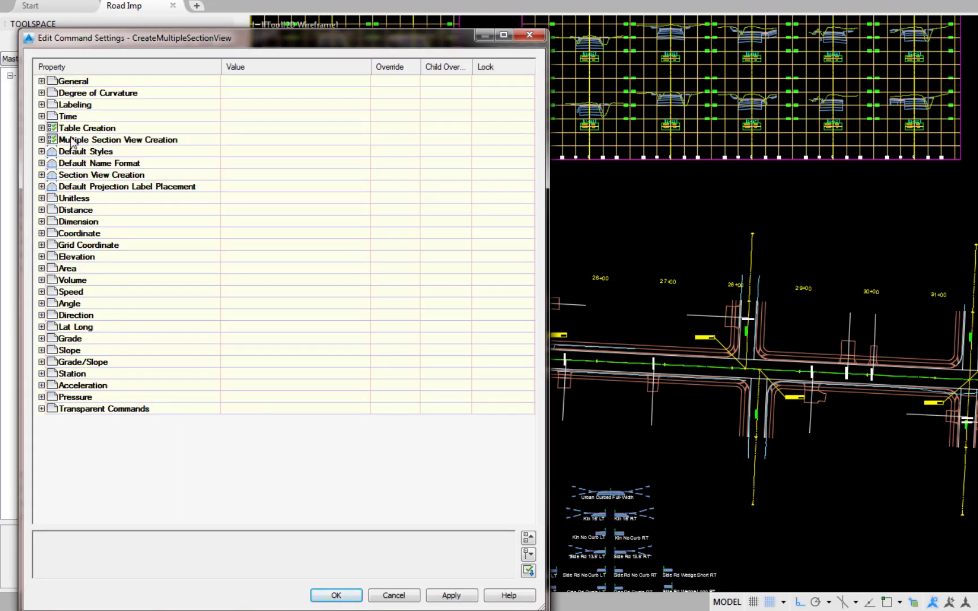
left_click(42, 140)
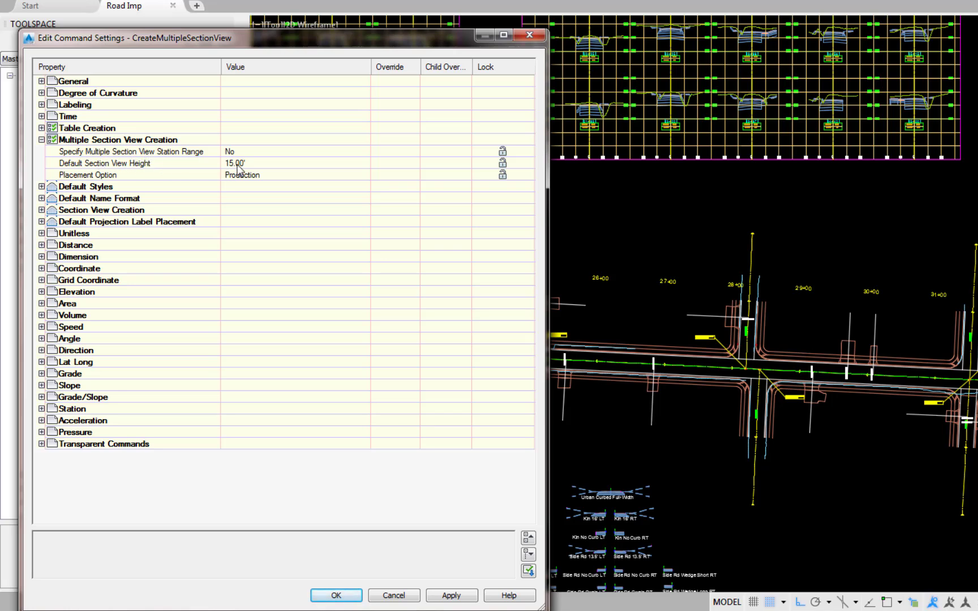
left_click(359, 165)
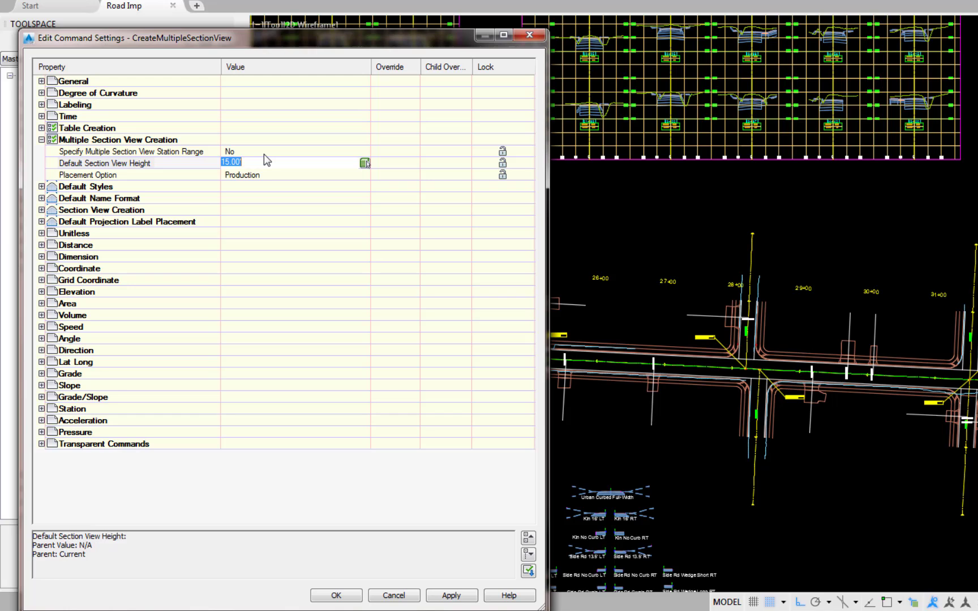
type("9.9")
key("Return")
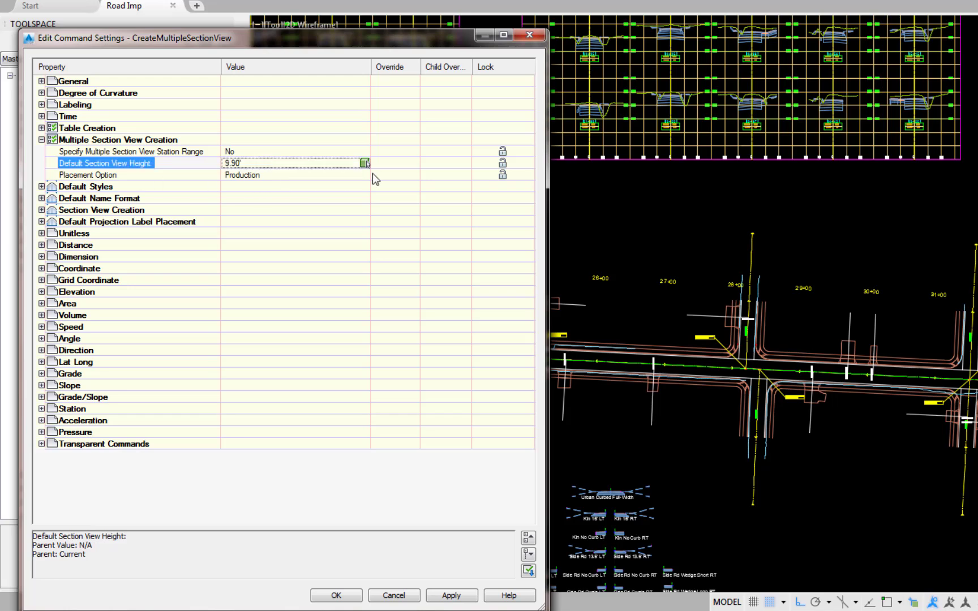
Set the multiple section view Placement Option to Draft and accept the command settings.
left_click(366, 175)
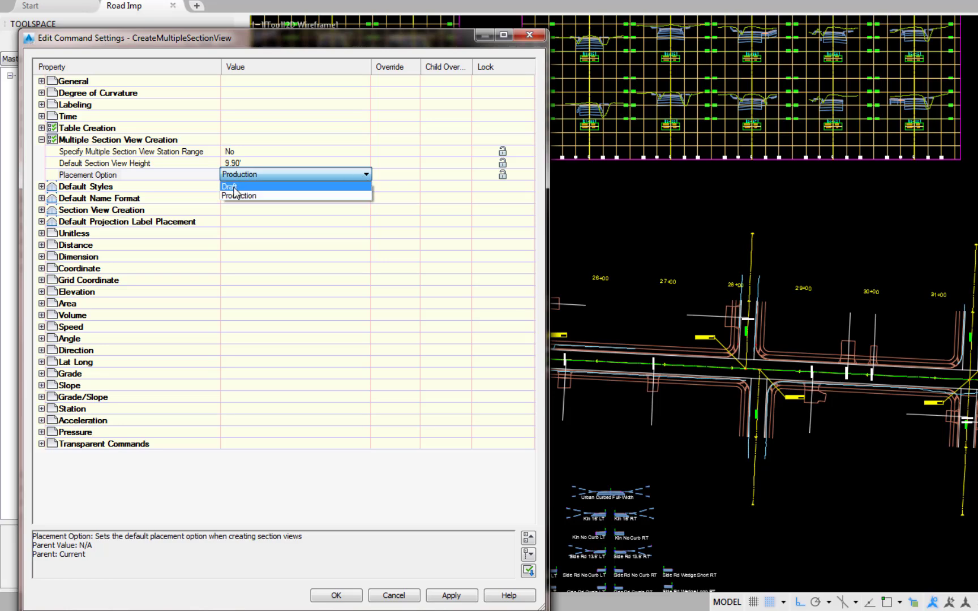
left_click(234, 188)
left_click(340, 596)
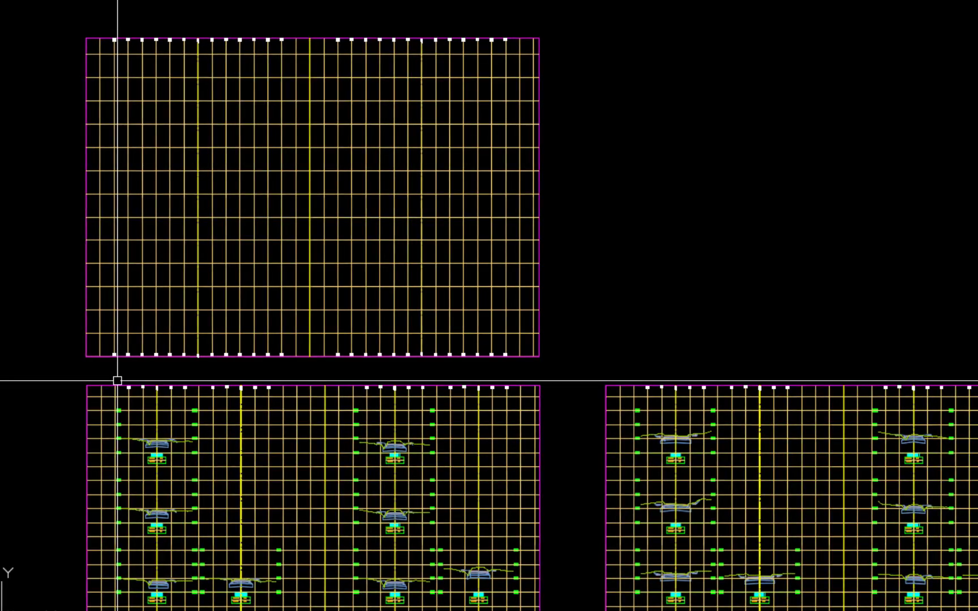
Scale the empty grid sheet above the cross-section sheets by 0.75 about its lower-left corner.
scroll(73, 371, "up", 6)
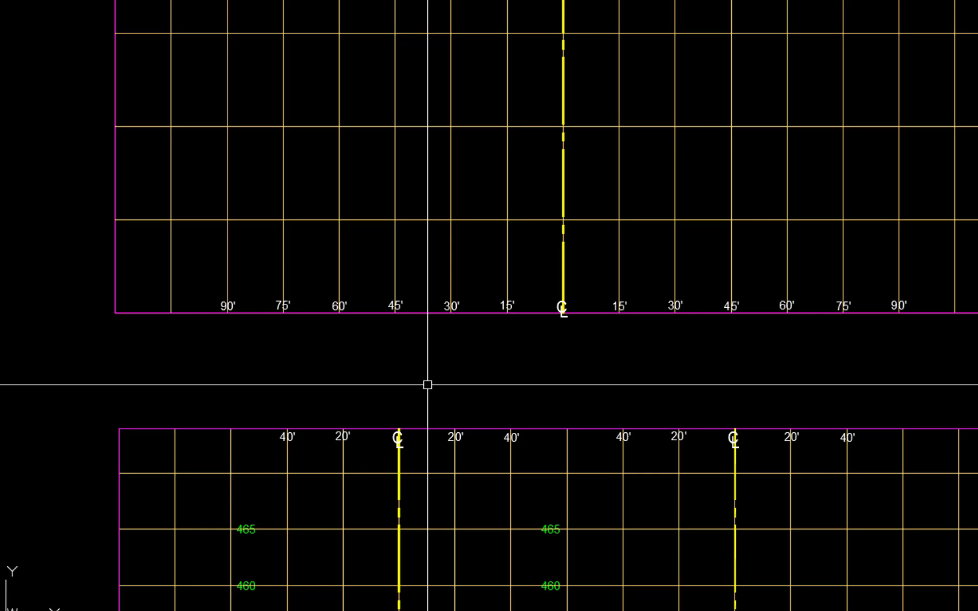
type("sc")
key("Return")
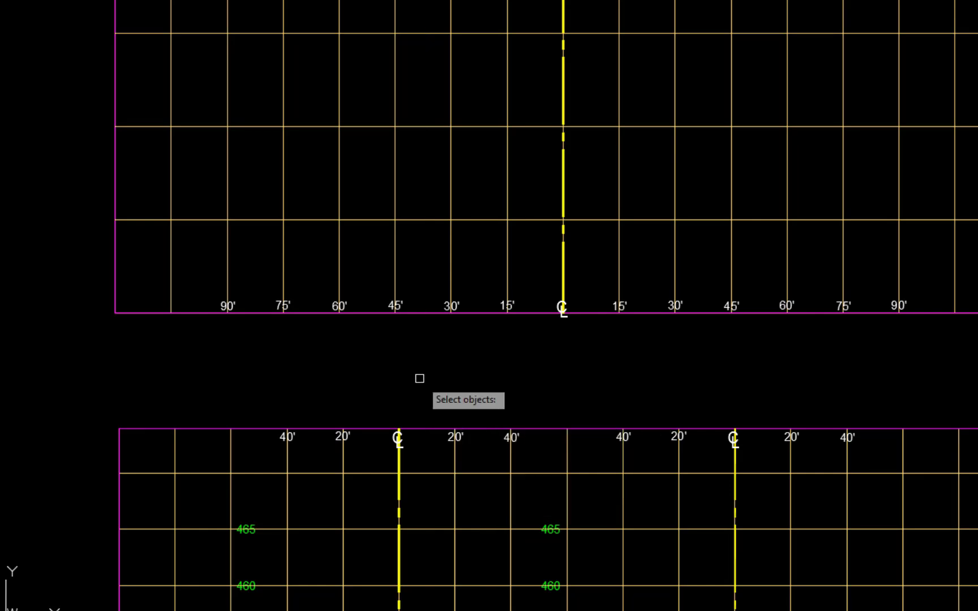
scroll(373, 382, "down", 6)
left_click(373, 383)
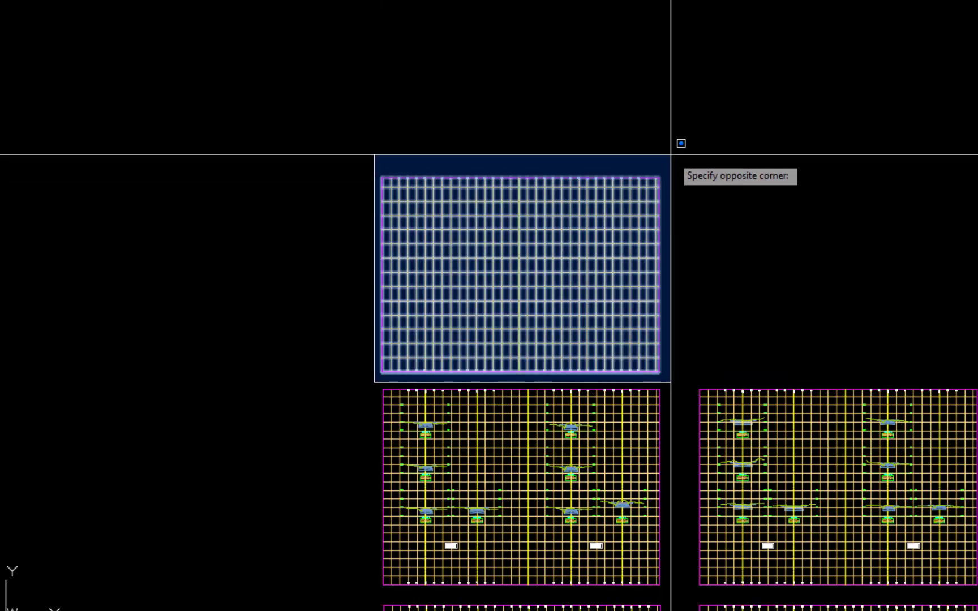
left_click(671, 153)
key("Return")
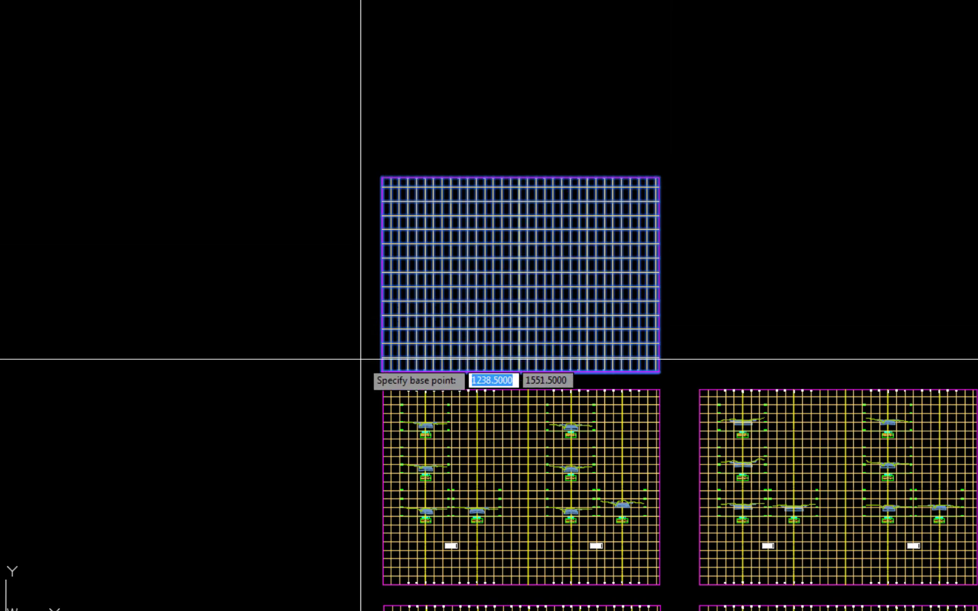
left_click(382, 372)
type(".75")
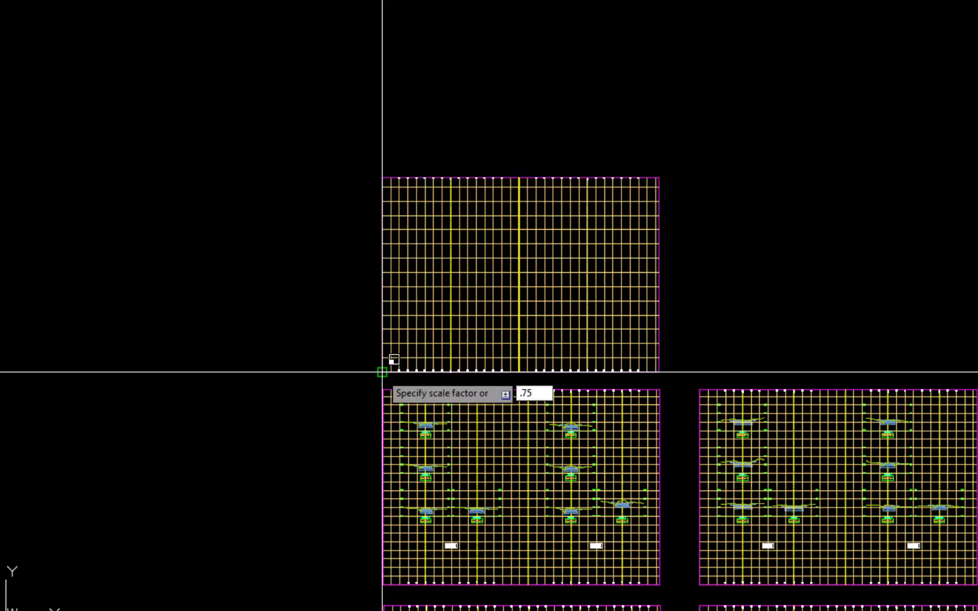
key("Return")
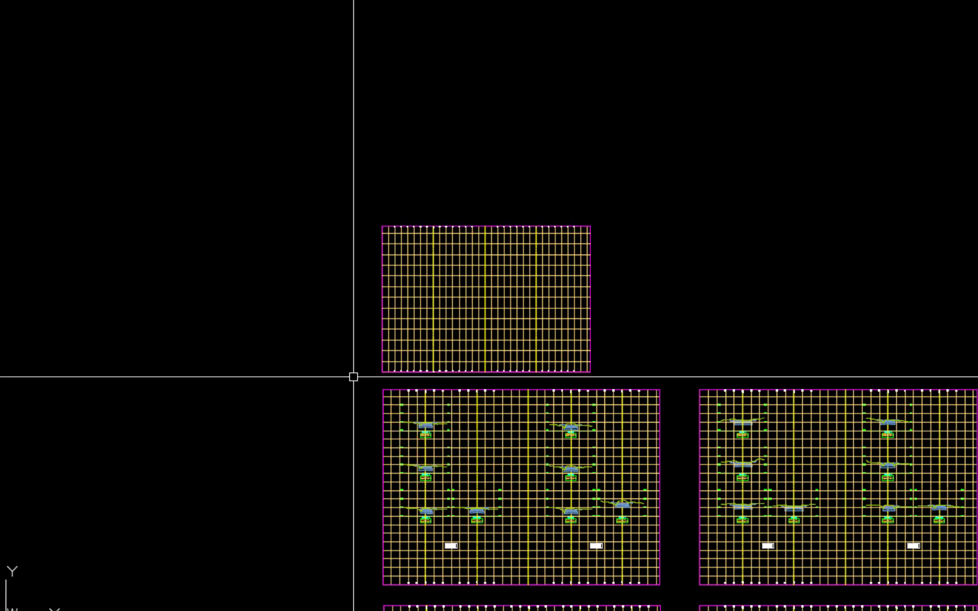
Copy the scaled grid sheet horizontally to the right twice, forming a row of three sheets spaced about 537 units apart.
type("co")
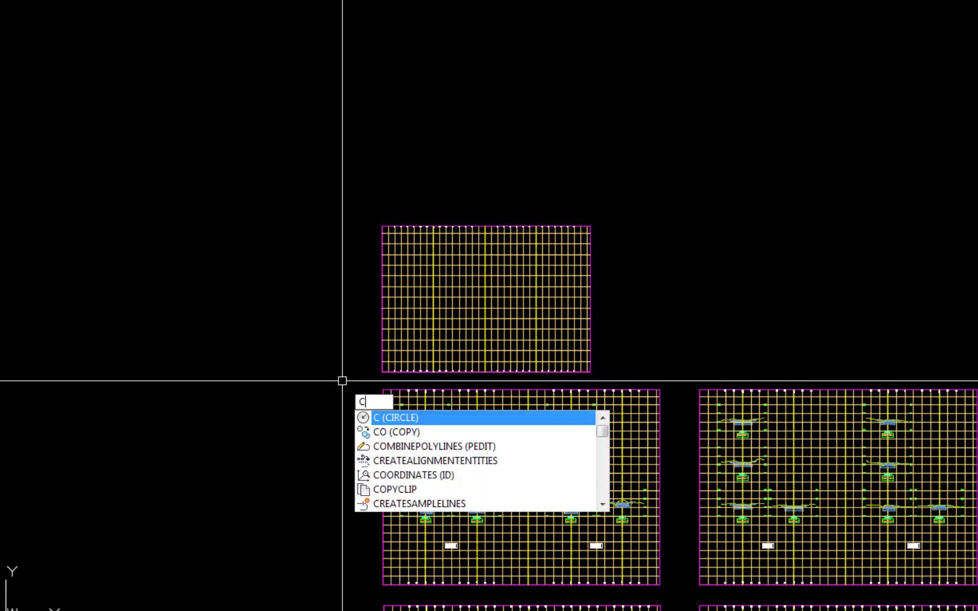
key("Return")
left_click(359, 377)
left_click(622, 208)
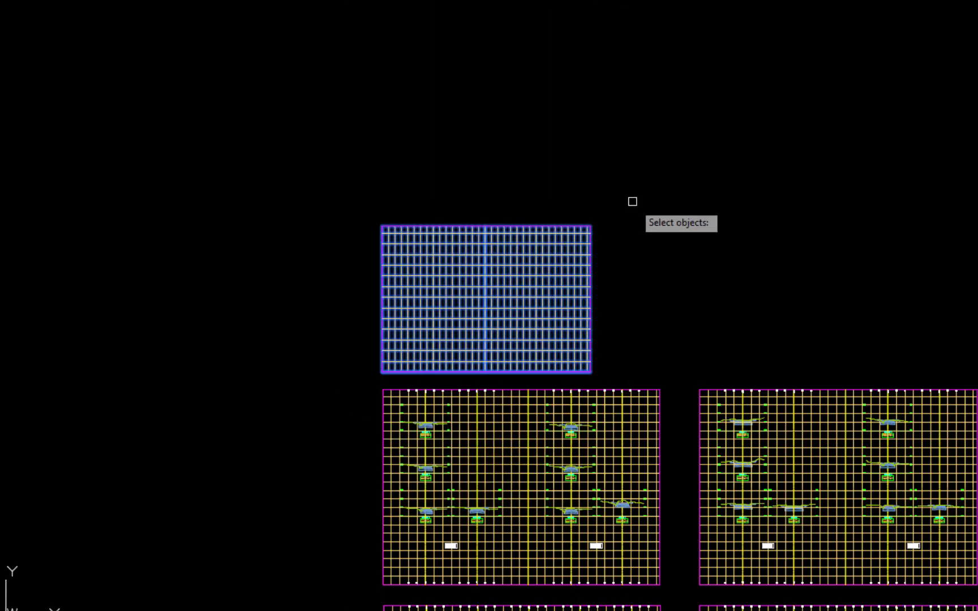
key("Return")
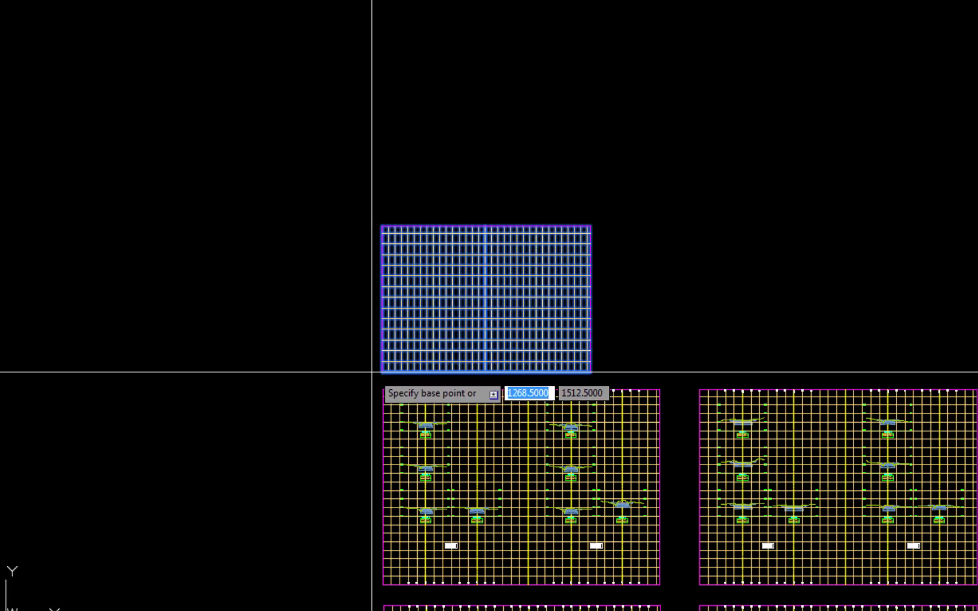
left_click(379, 373)
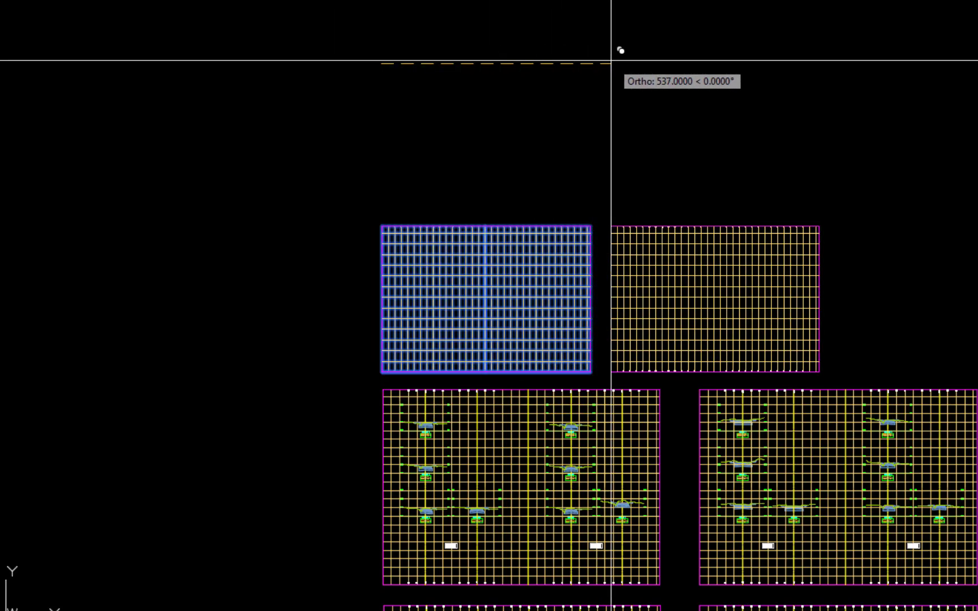
left_click(609, 61)
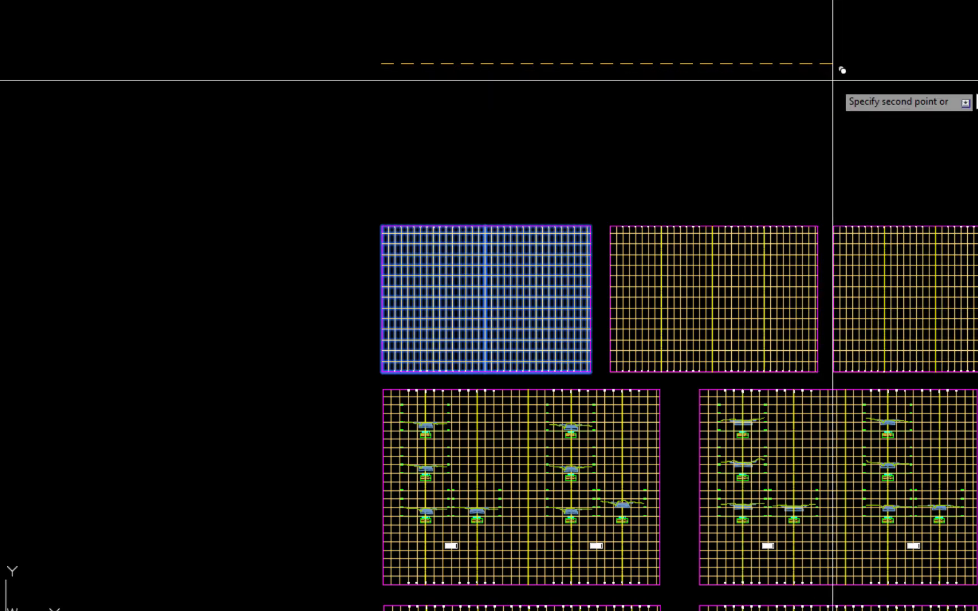
left_click(832, 79)
key("Return")
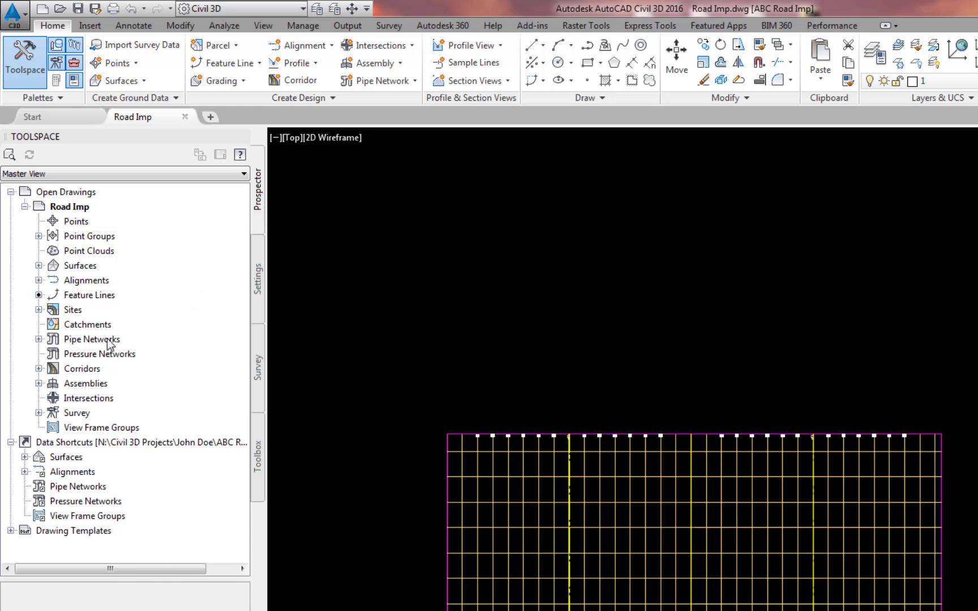
Rebuild the out-of-date Kin Corr corridor.
double_click(91, 371)
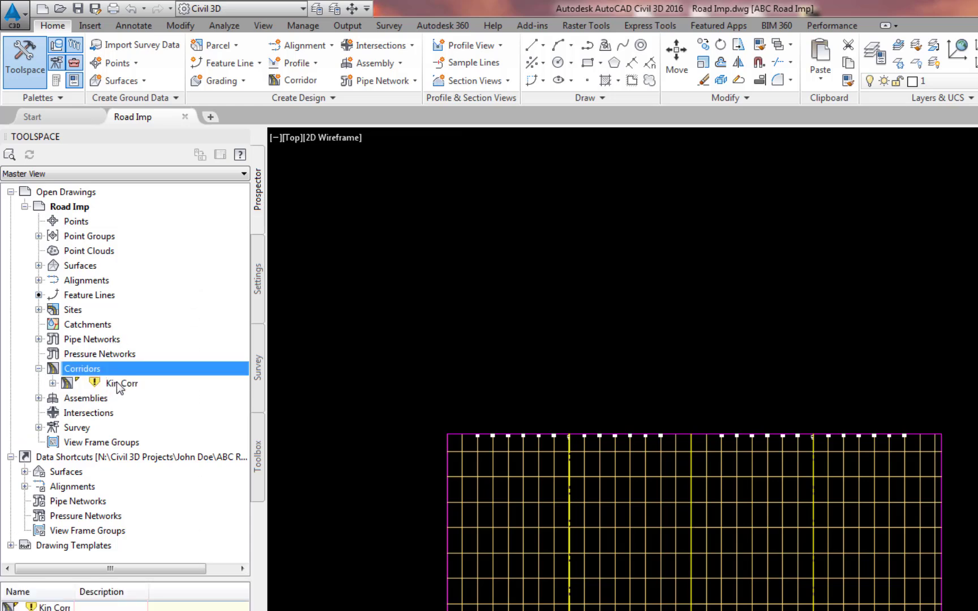
right_click(118, 383)
left_click(162, 427)
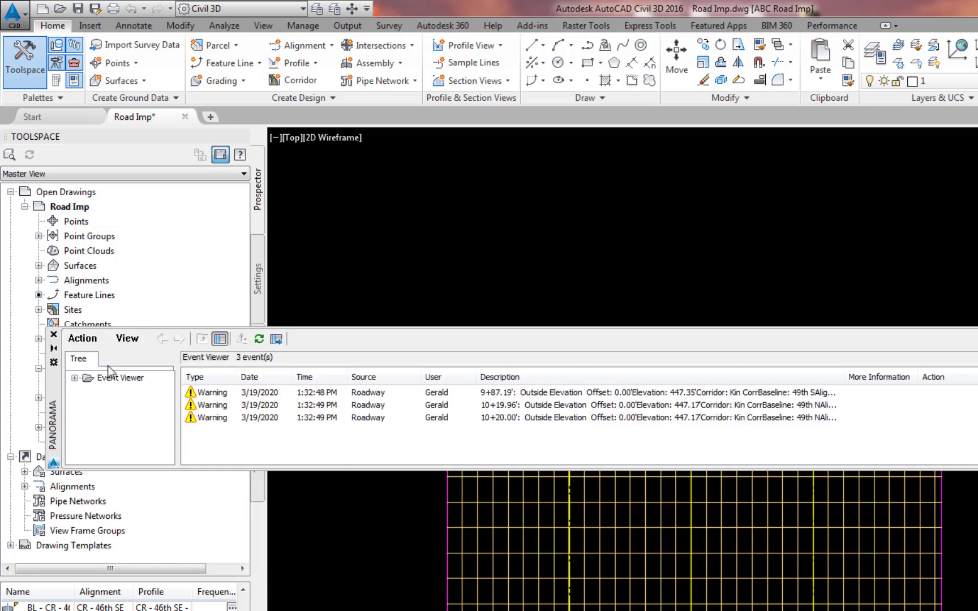
Clear all events from the Event Viewer and close it.
left_click(83, 338)
left_click(138, 389)
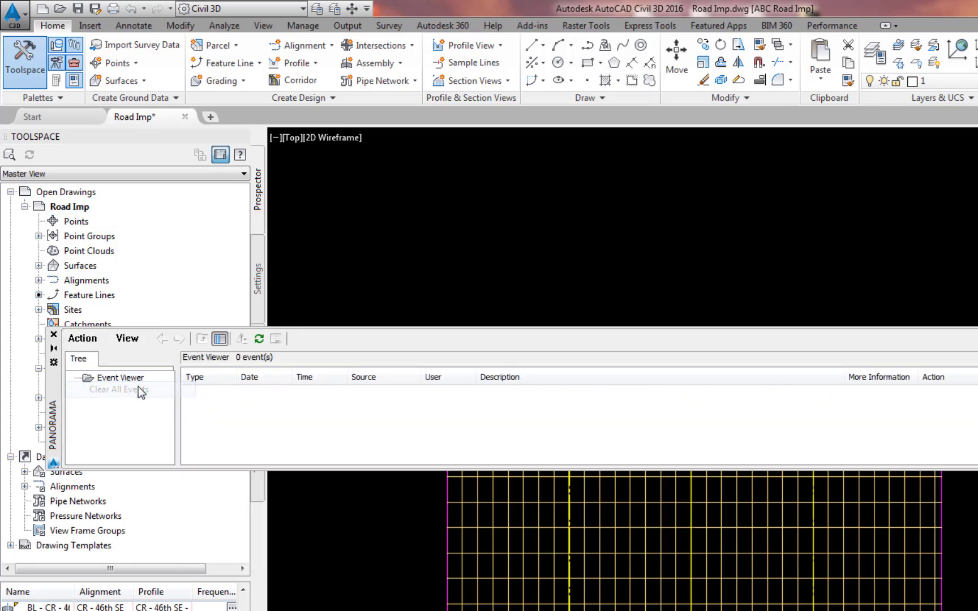
left_click(54, 335)
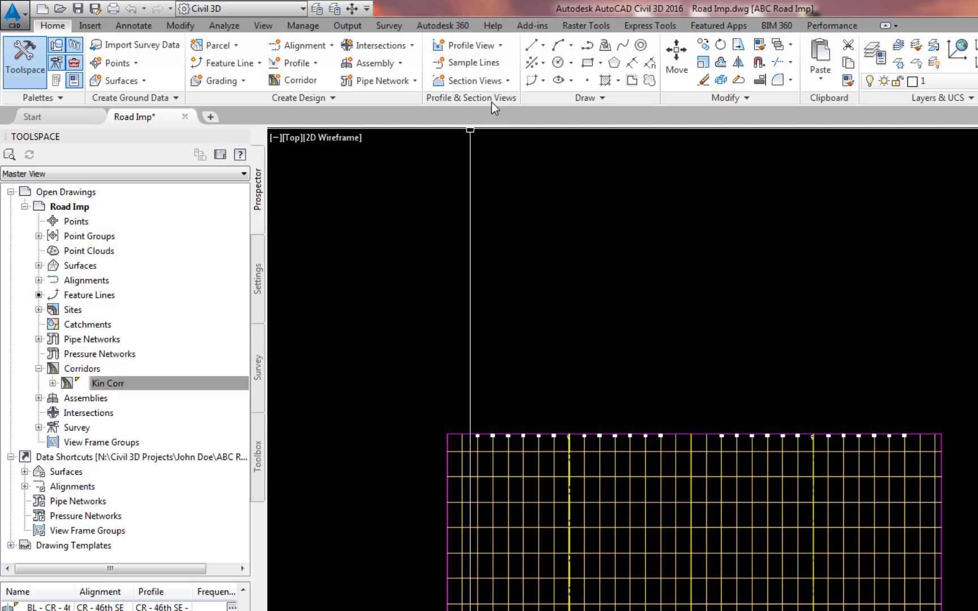
left_click(473, 82)
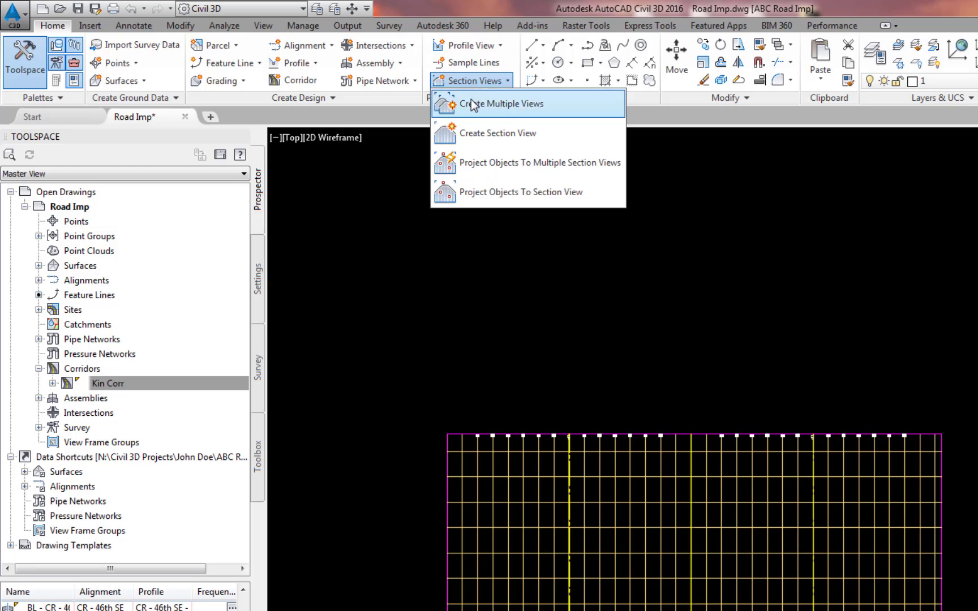
left_click(471, 104)
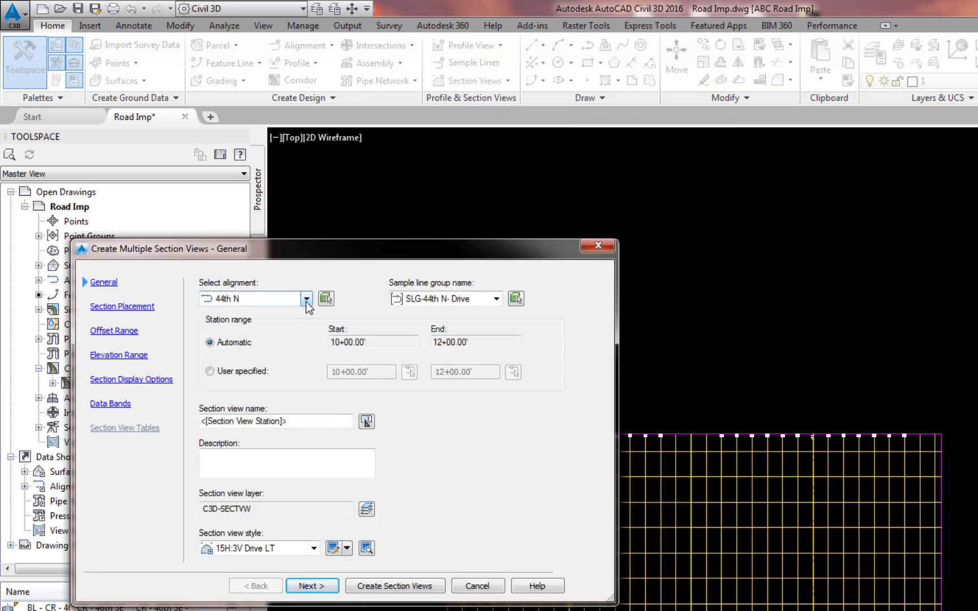
left_click(306, 298)
left_click(249, 448)
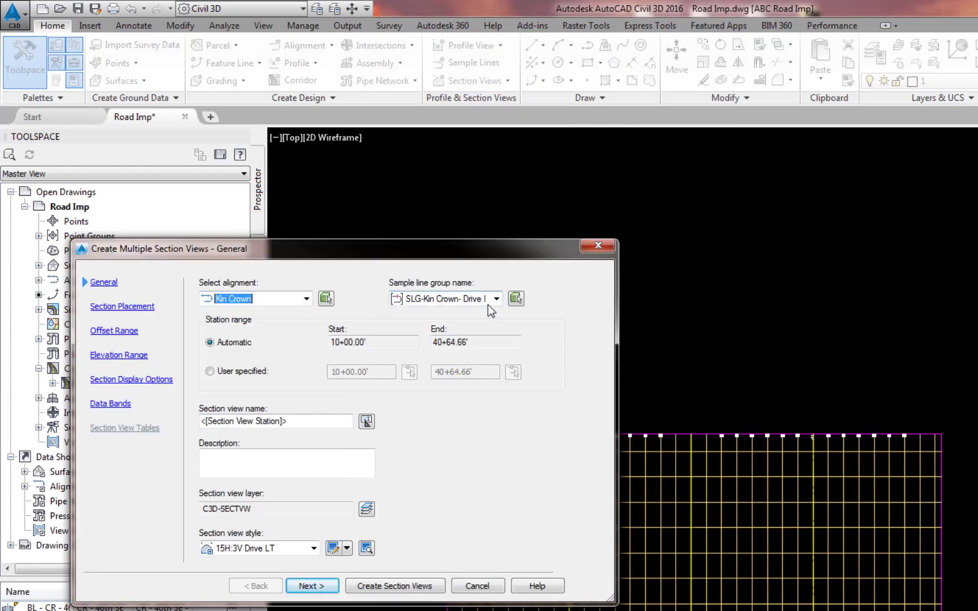
left_click(497, 298)
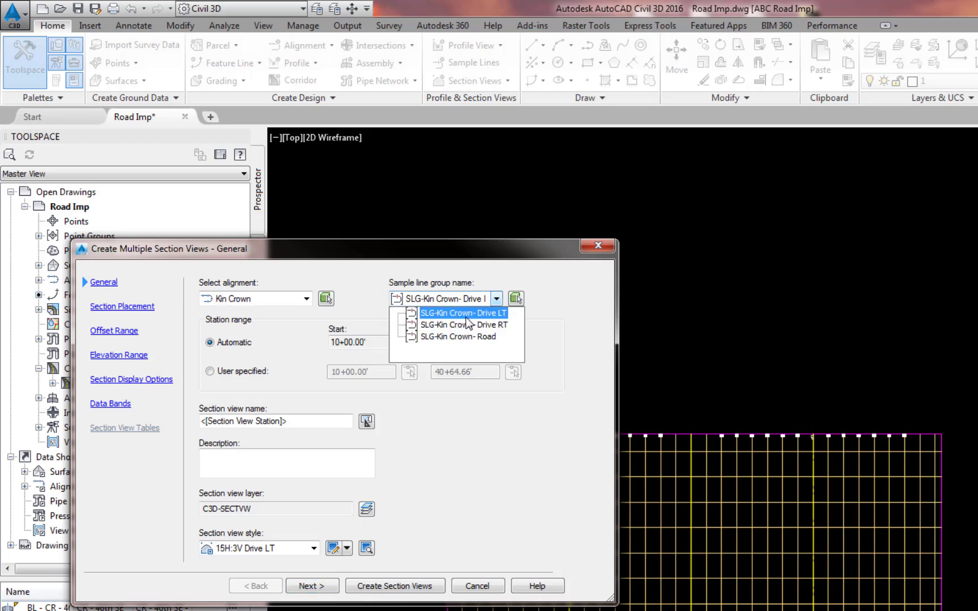
left_click(467, 325)
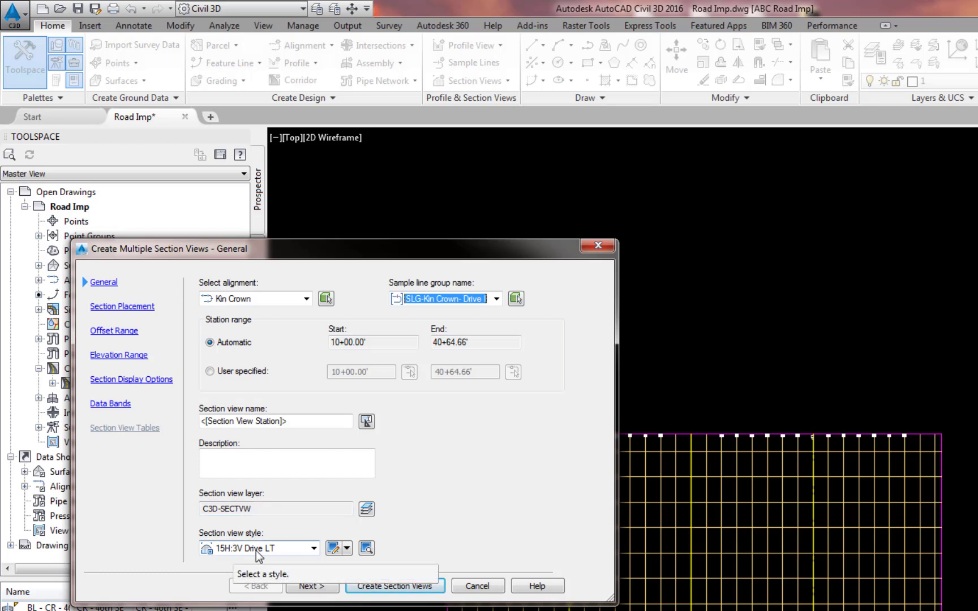
left_click(122, 307)
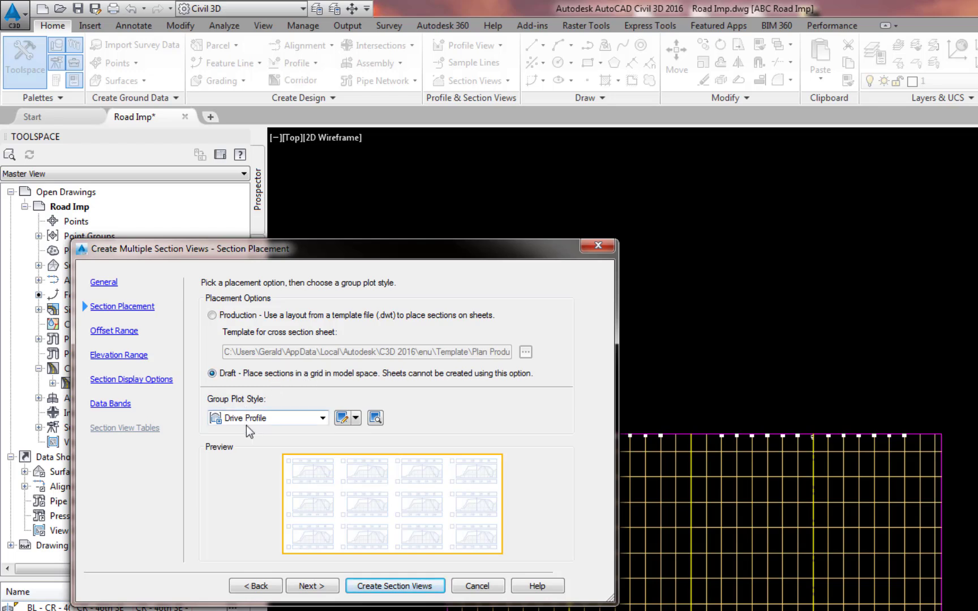
left_click(125, 332)
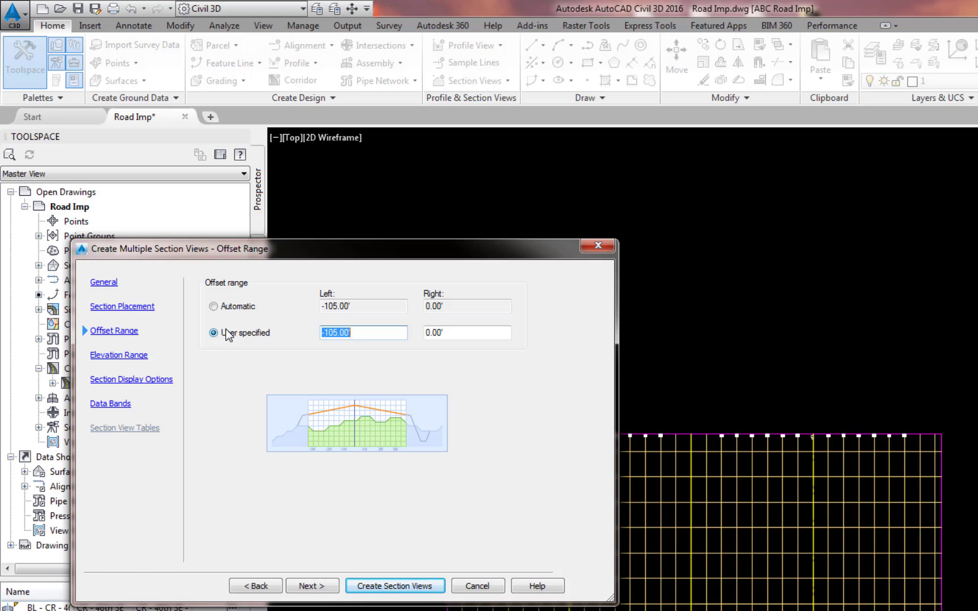
type("-90")
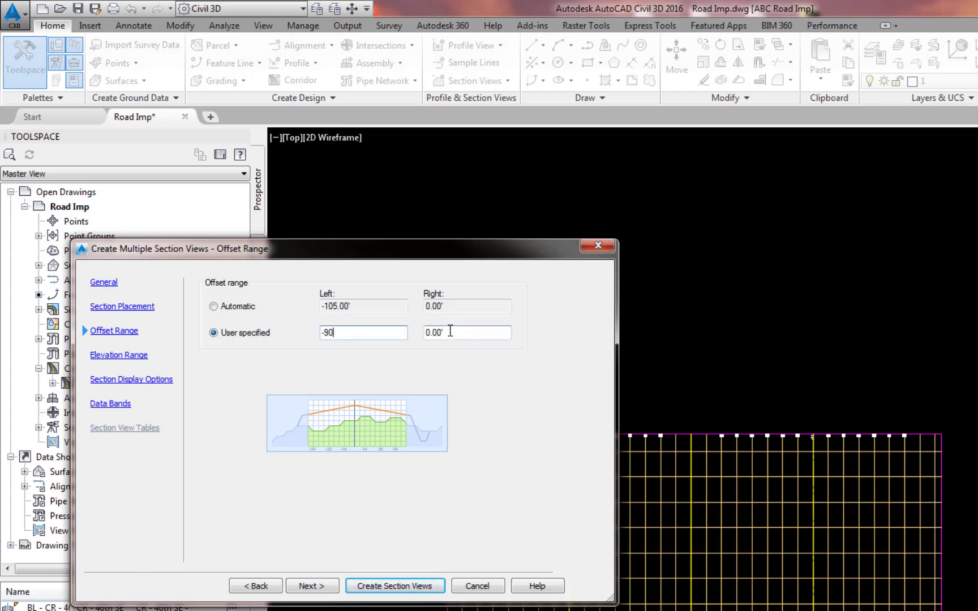
left_click(113, 356)
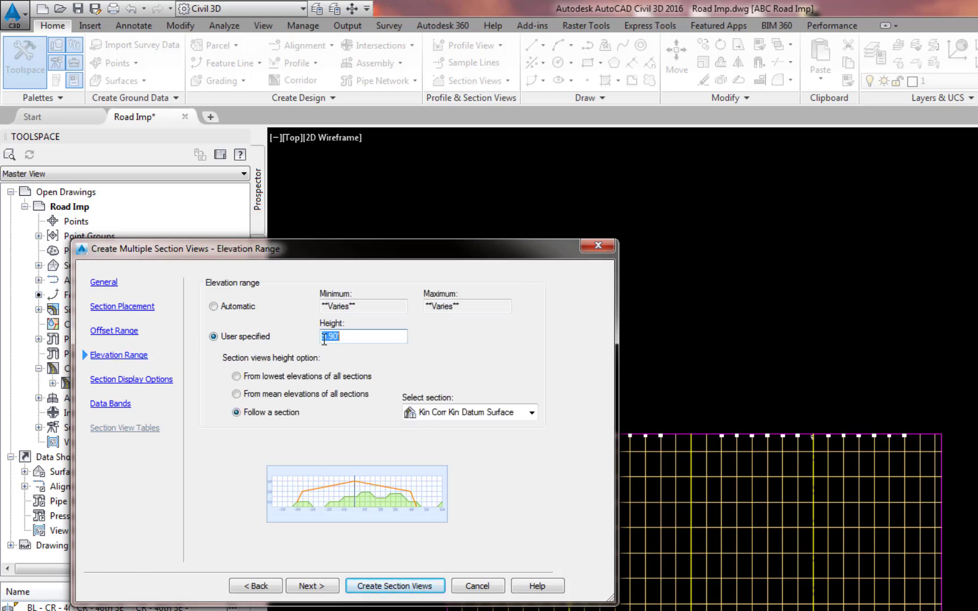
left_click(115, 379)
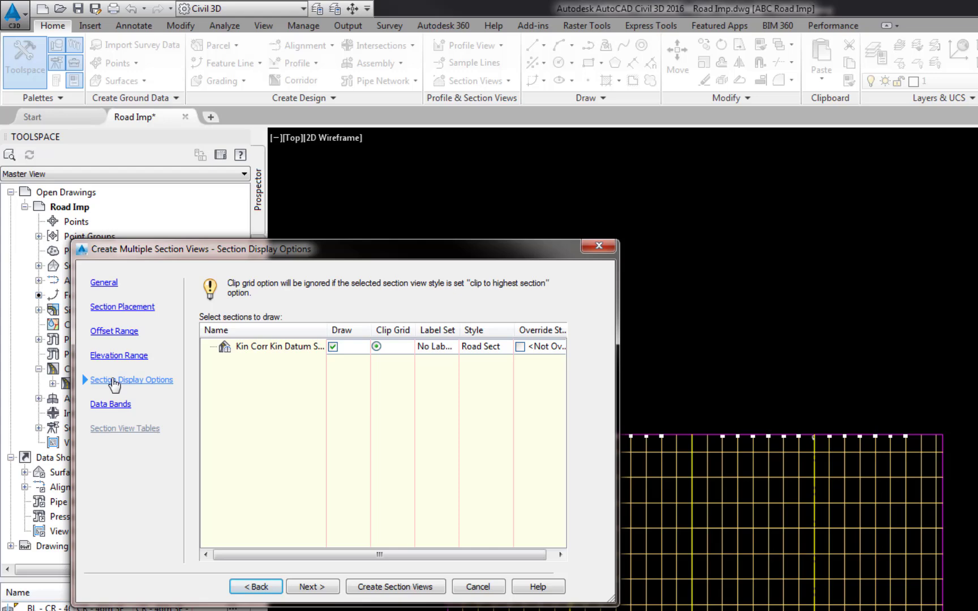
left_click(478, 586)
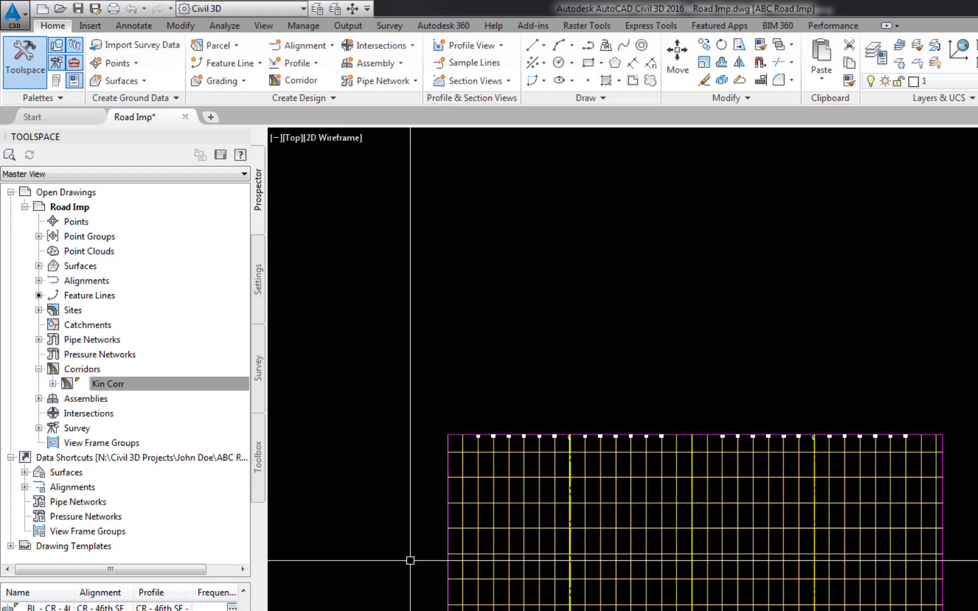
Open the section sources of the SLG-Kin Crown- Drive LT group through its driveway sample line between stations 17+00 and 18+00.
scroll(412, 555, "down", 5)
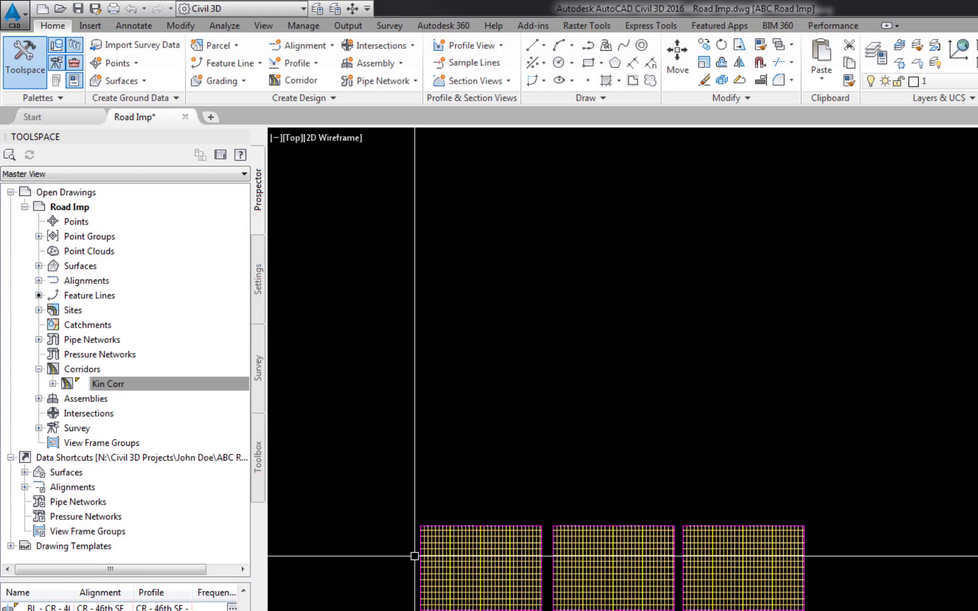
mouse_move(456, 558)
middle_mouse_down()
mouse_move(496, 356)
mouse_move(495, 308)
middle_mouse_up()
scroll(643, 598, "up", 5)
left_click(528, 478)
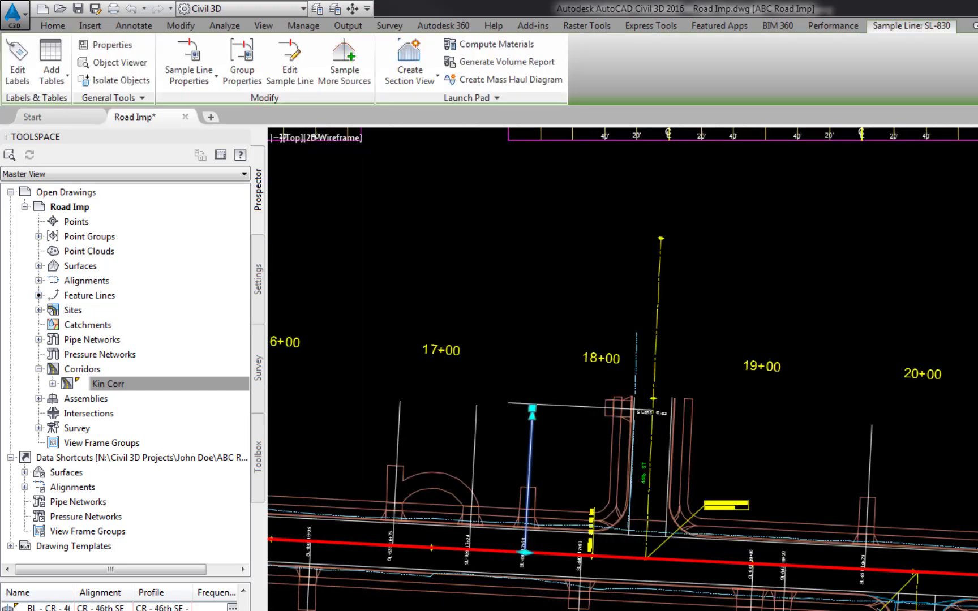
left_click(247, 52)
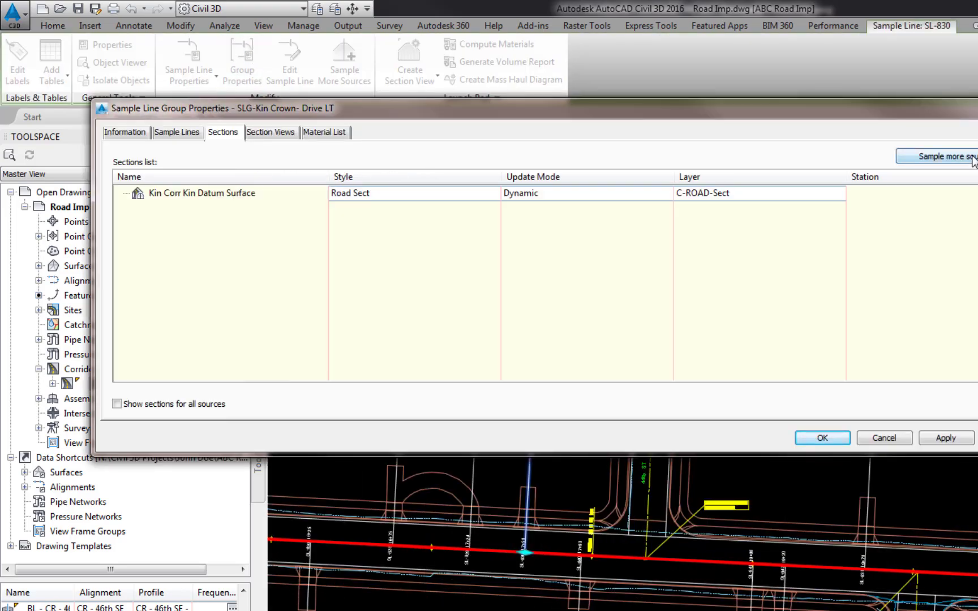
left_click(970, 159)
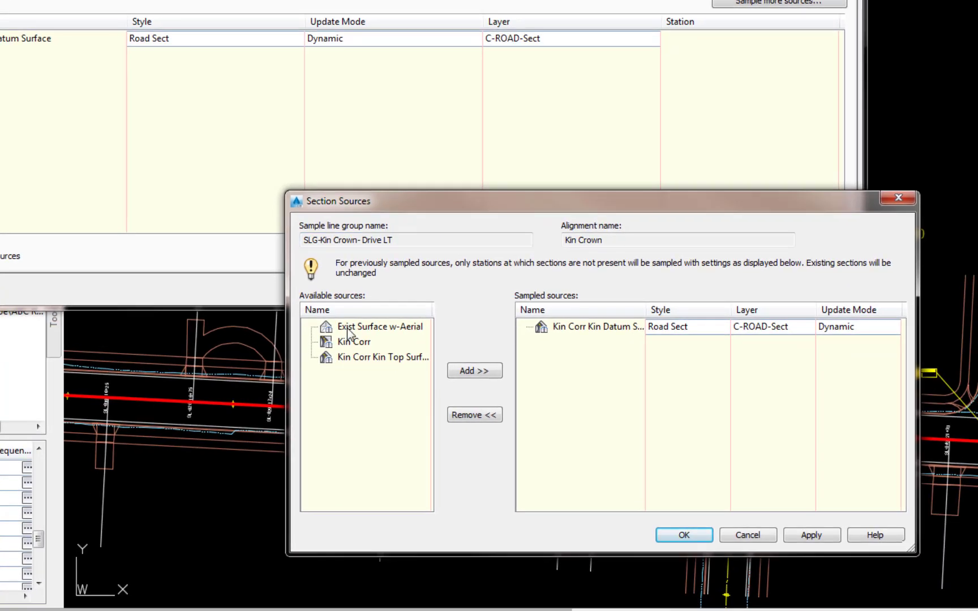
Add Exist Surface w-Aerial and Kin Corr as sampled sources and apply the sample line group changes.
left_click(347, 328)
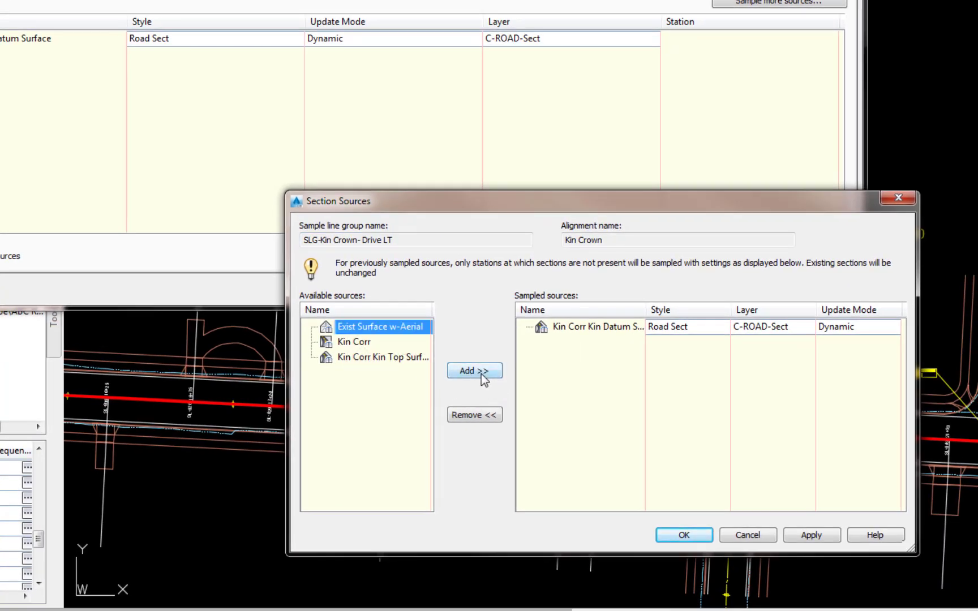
left_click(481, 373)
left_click(364, 327)
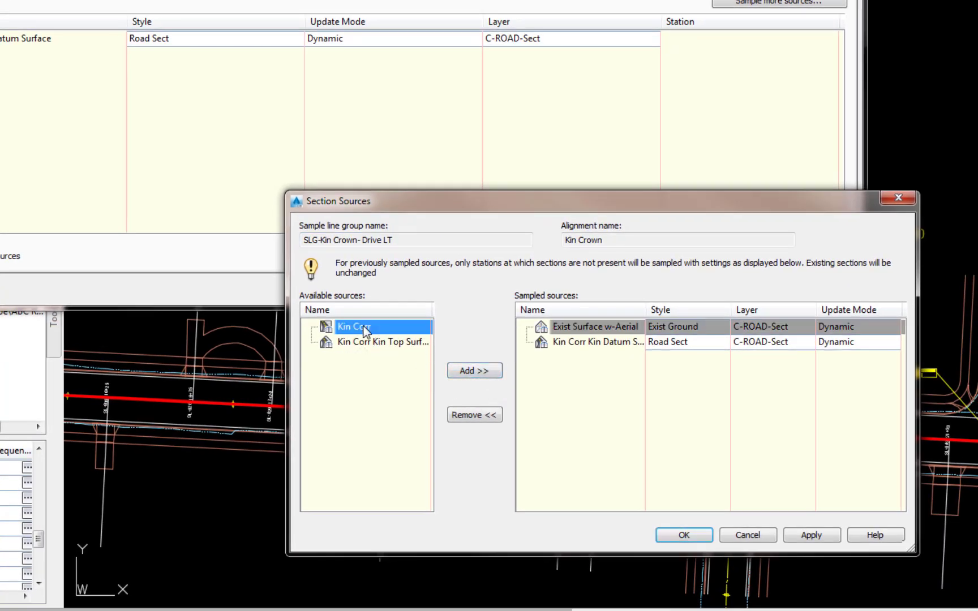
left_click(476, 371)
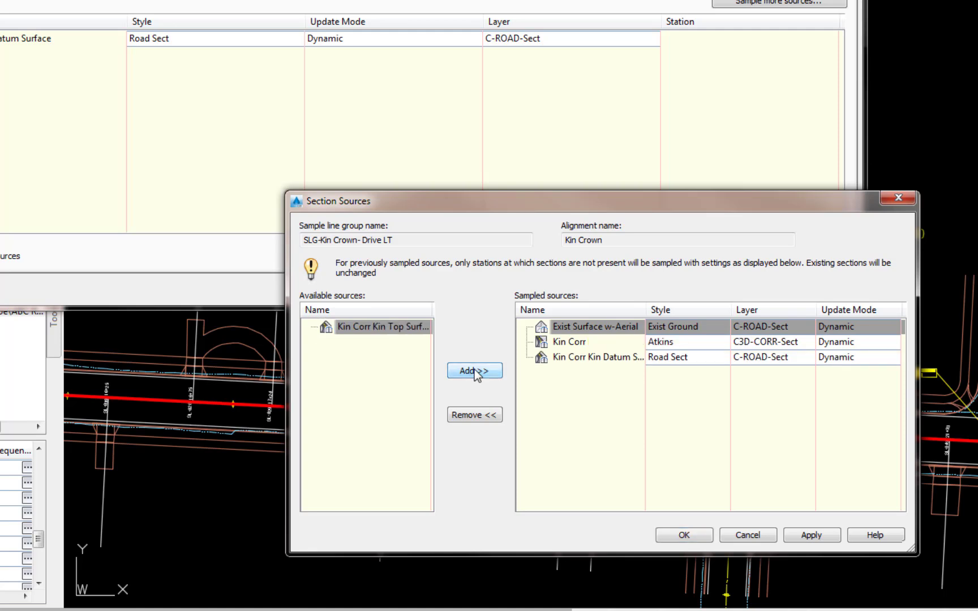
left_click(811, 536)
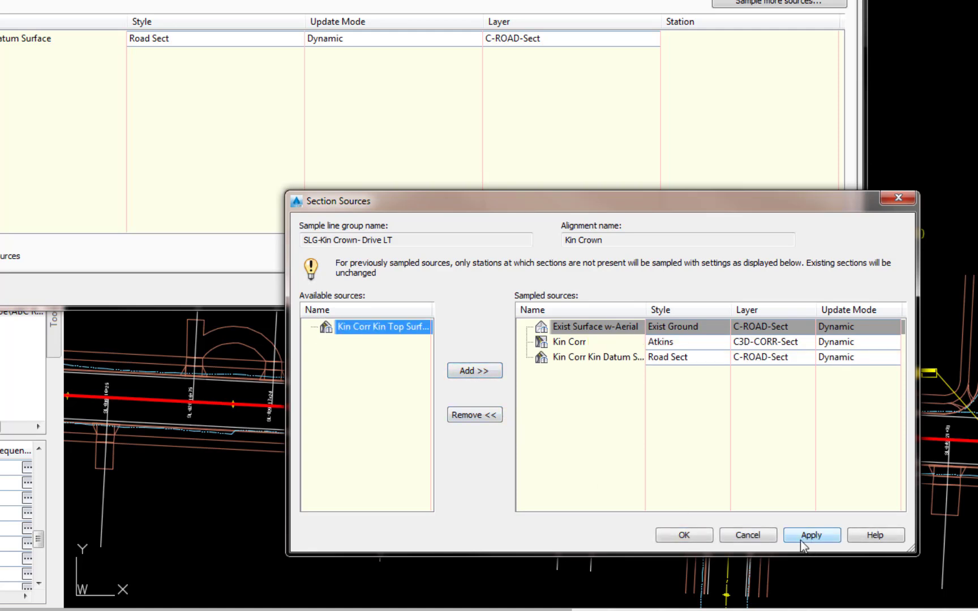
left_click(682, 535)
left_click(771, 295)
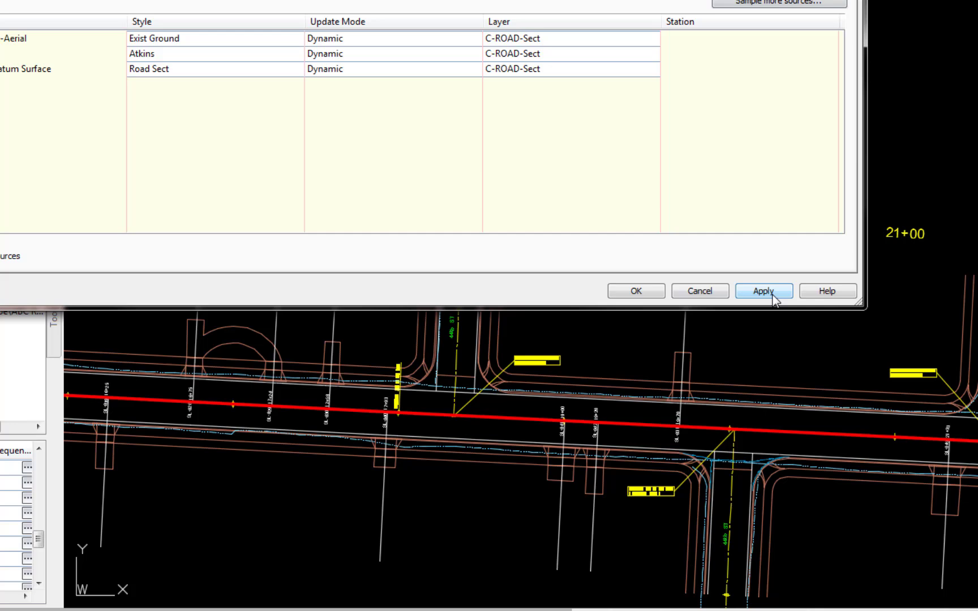
left_click(636, 291)
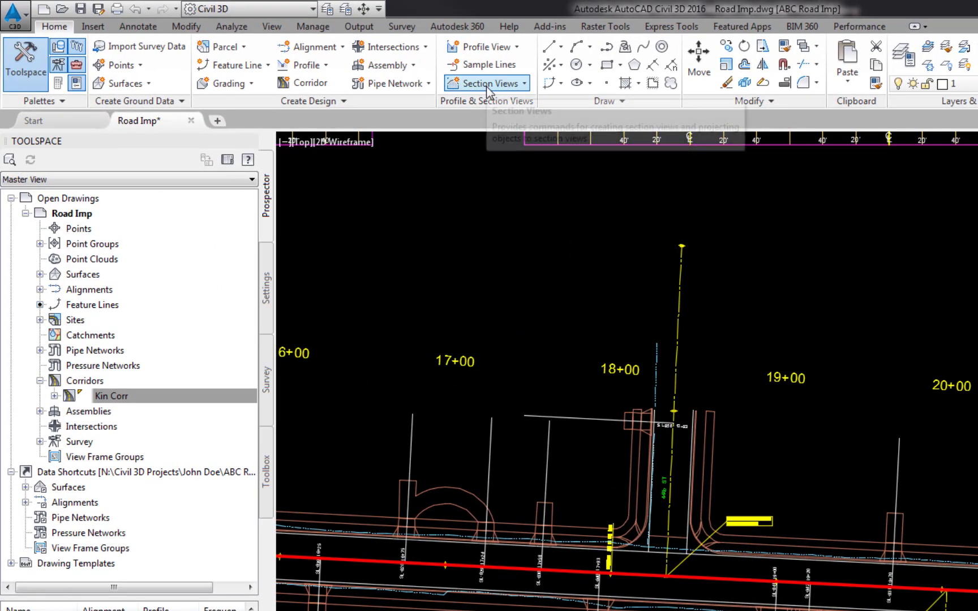
Start creating multiple section views for the Kin Crown alignment using the SLG-Kin Crown- Drive LT sample line group.
left_click(490, 83)
left_click(496, 108)
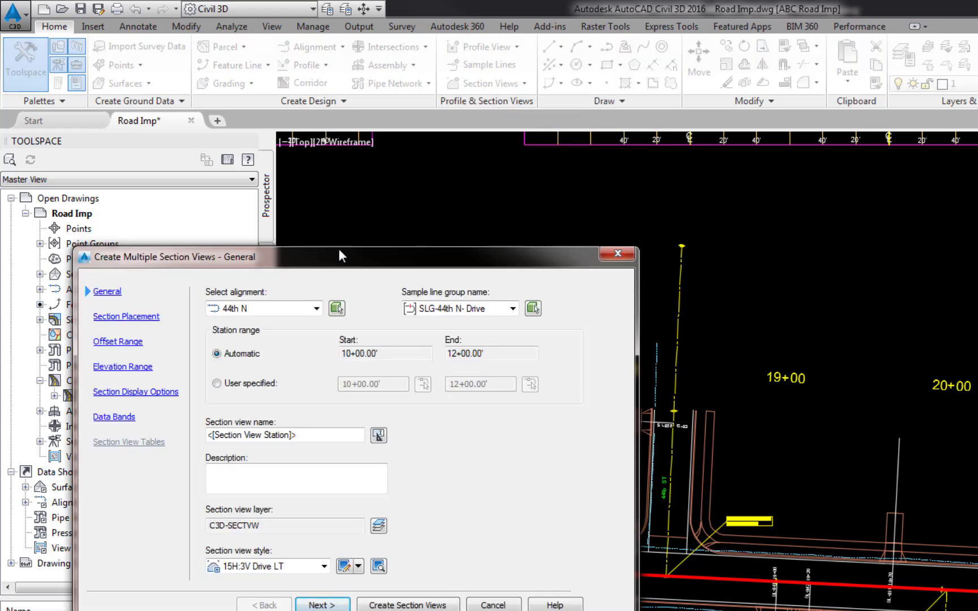
left_click(316, 309)
left_click(254, 458)
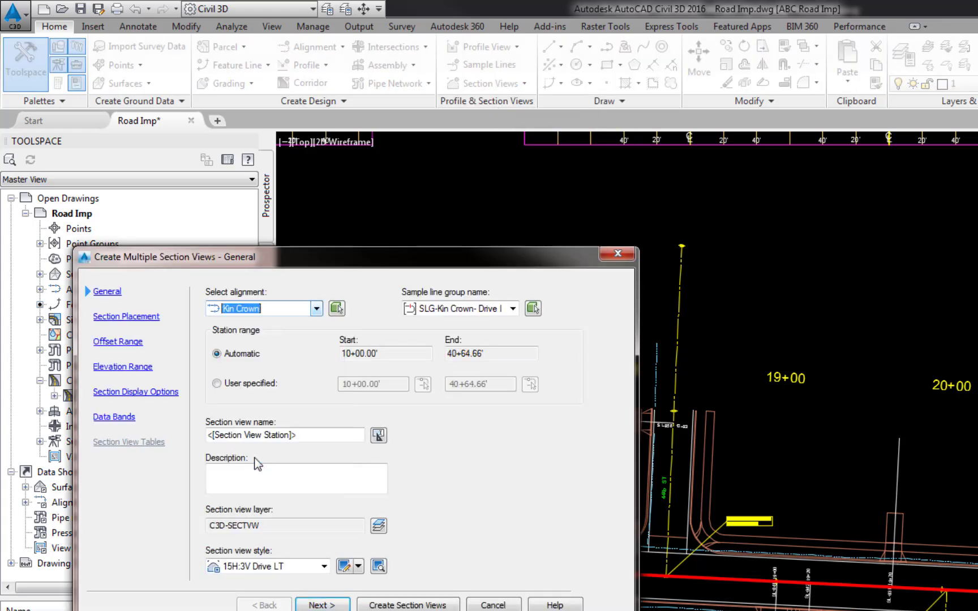
left_click(513, 308)
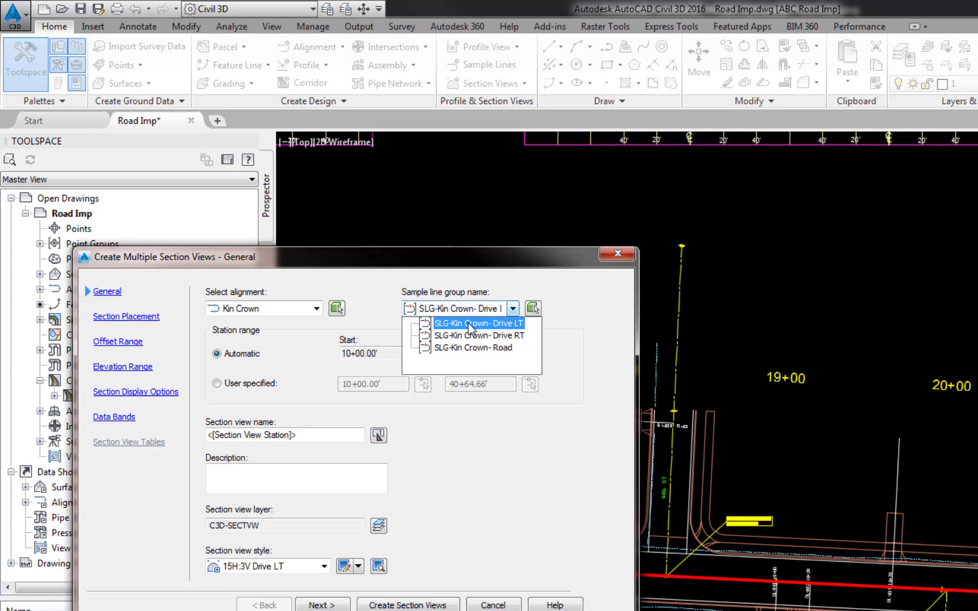
left_click(493, 324)
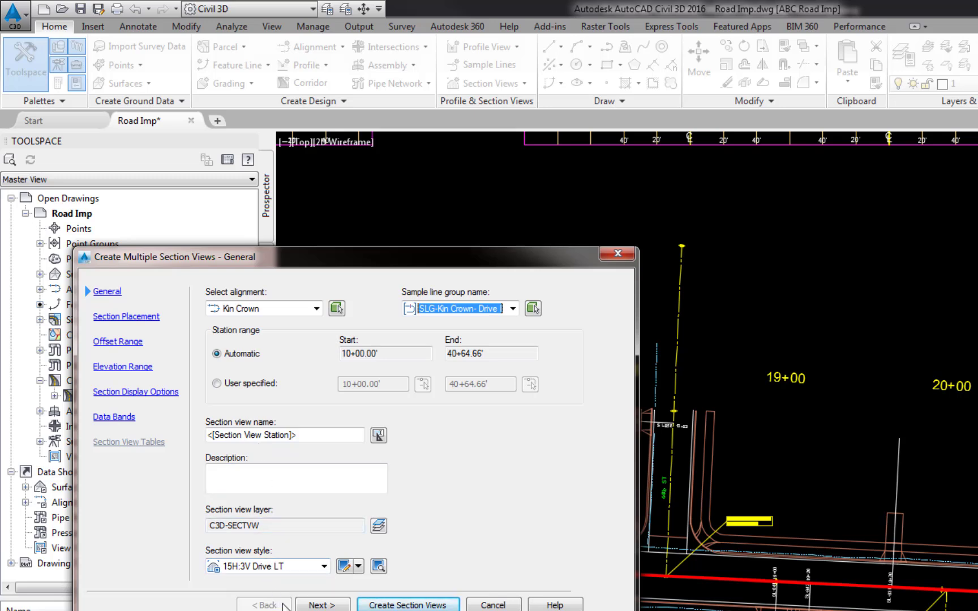
Set the section views' left offset to -90 and make their elevation range follow the Kin Corr Kin Datum Surface section.
left_click(140, 318)
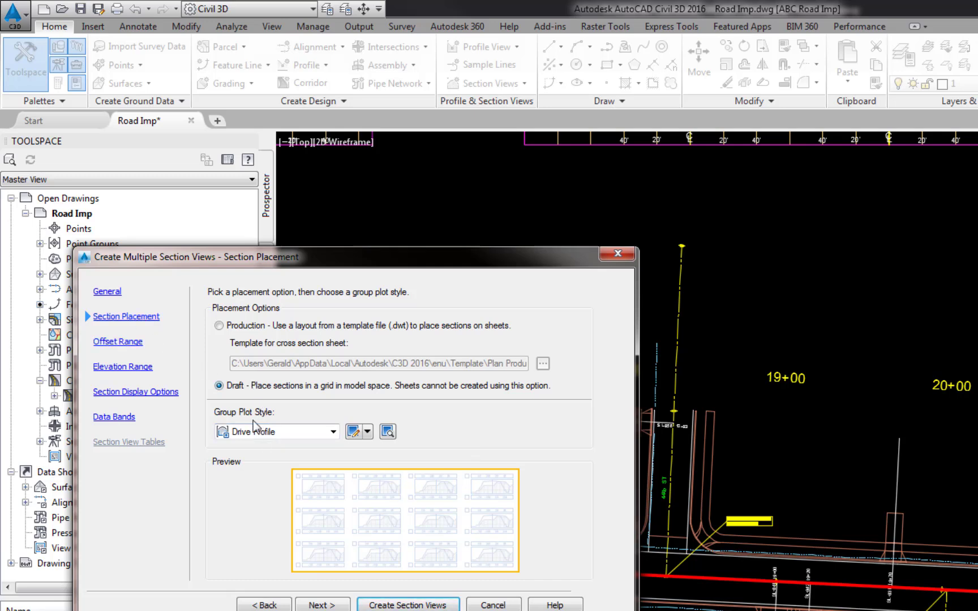
left_click(118, 341)
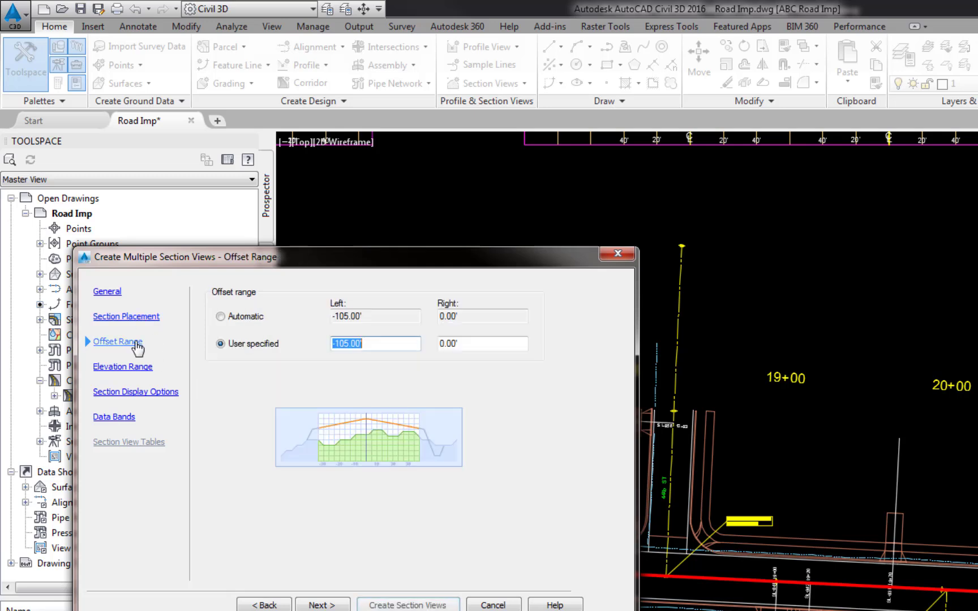
type("-90")
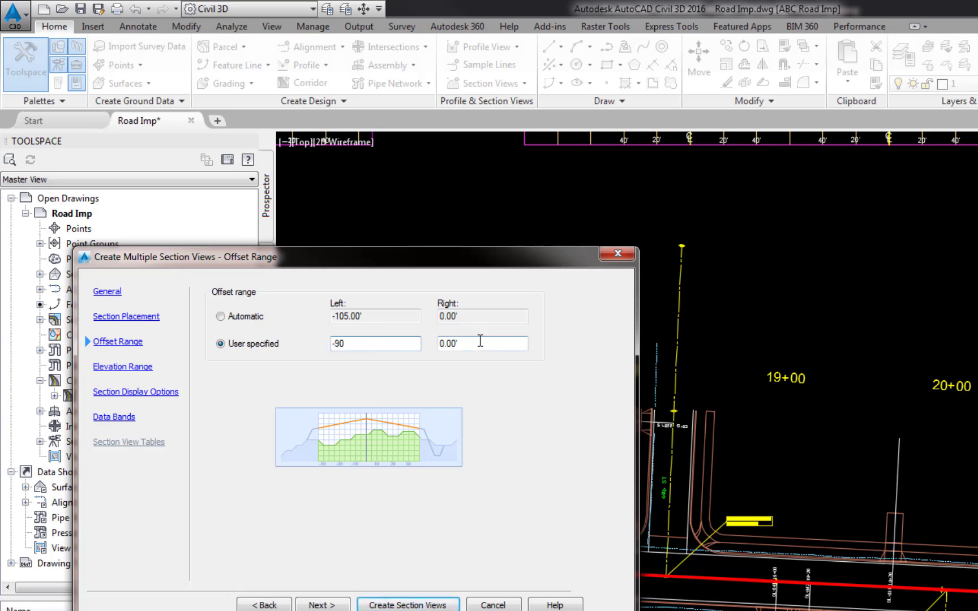
left_click(112, 367)
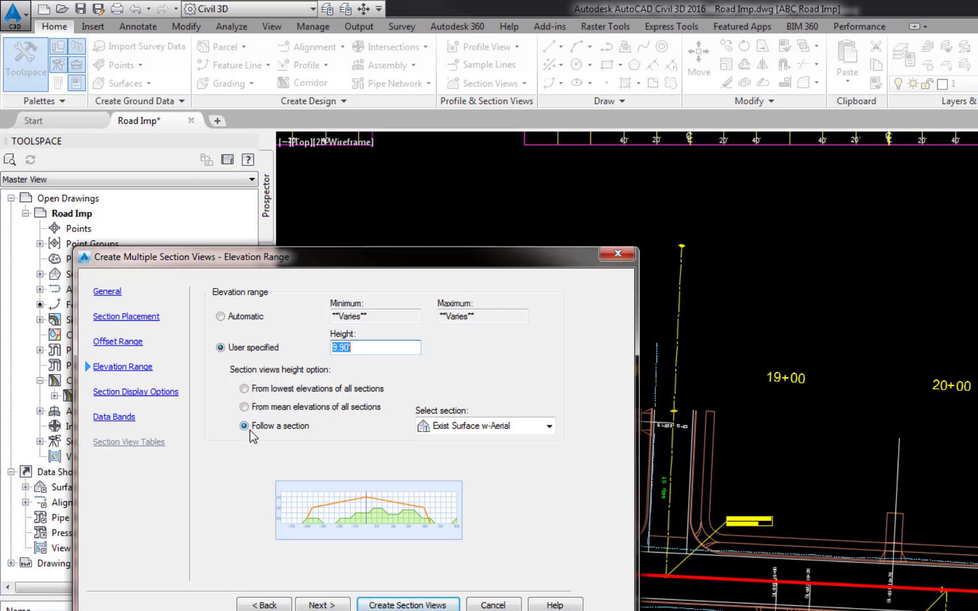
left_click(549, 426)
left_click(499, 467)
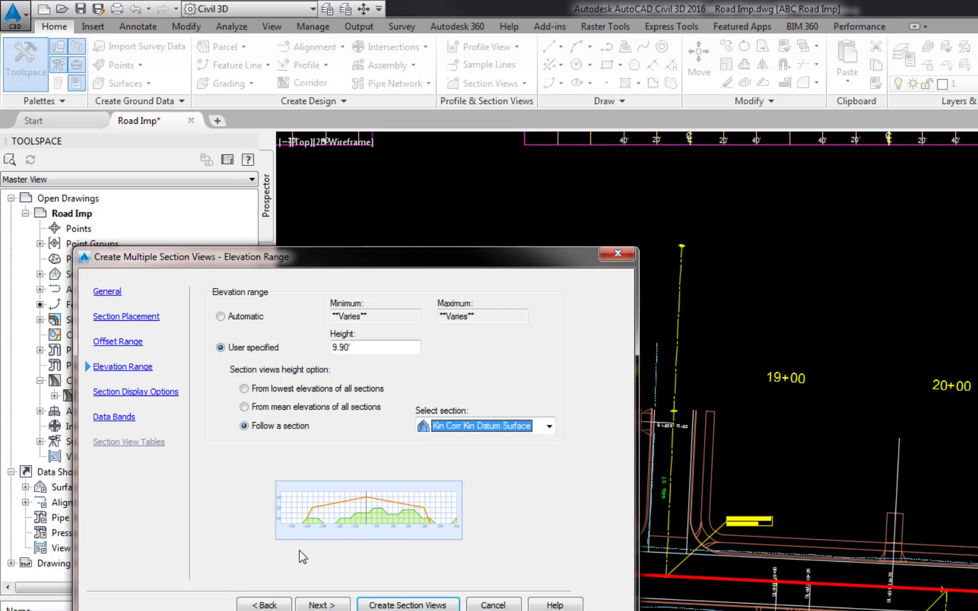
Exclude the Kin Corr Kin Datum Surface section from drawing and create the section views above the grid sheets.
left_click(148, 394)
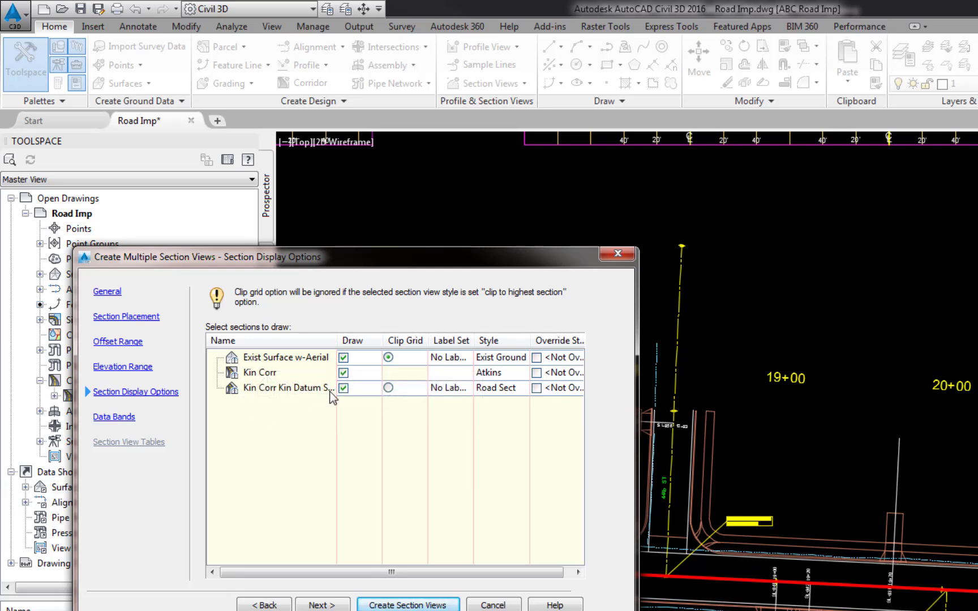
left_click(344, 389)
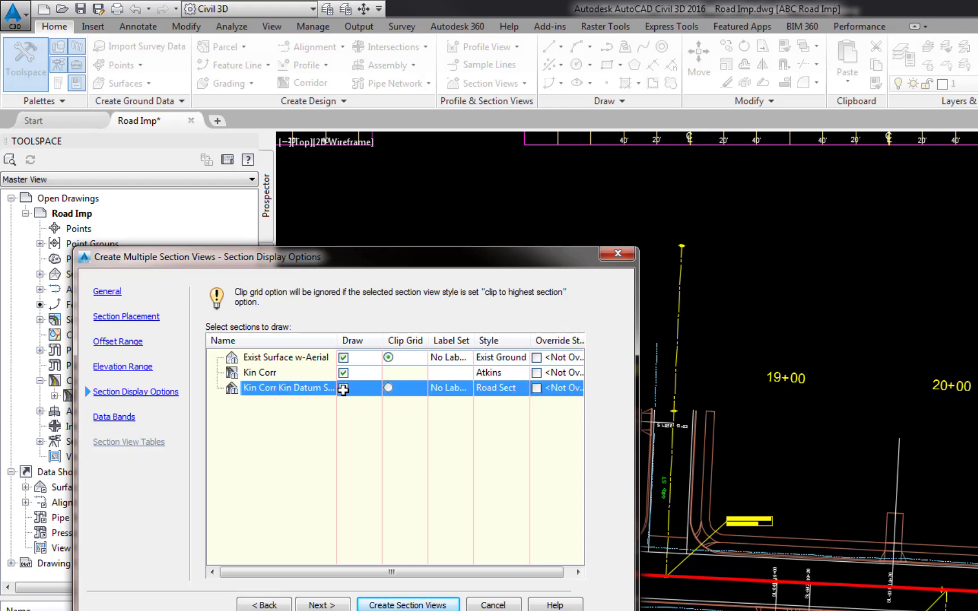
left_click(403, 605)
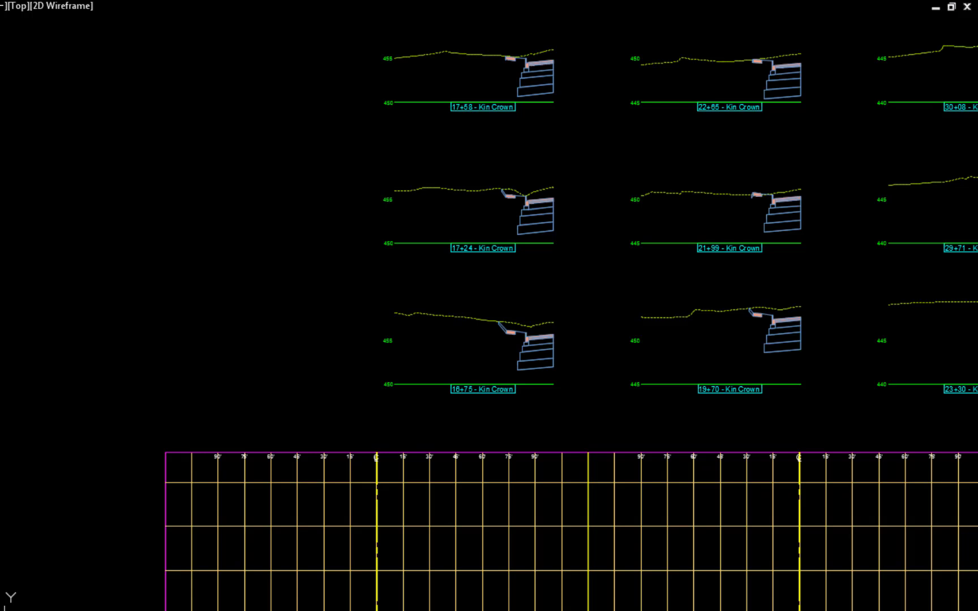
Draw a 1000-unit vertical construction line upward from the top of the first grid sheet's leftmost centerline.
type("l")
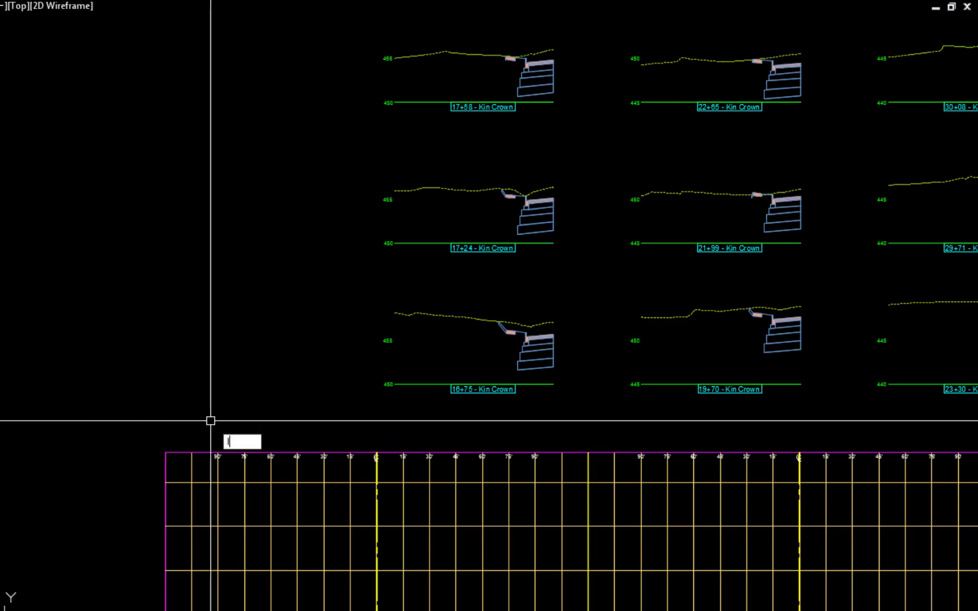
key("Return")
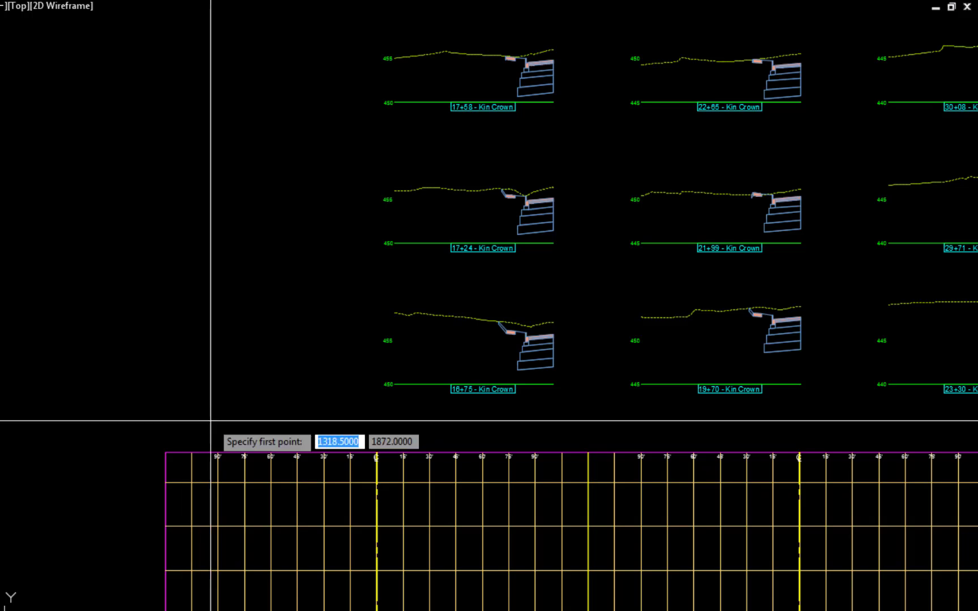
left_click(377, 452)
type("1")
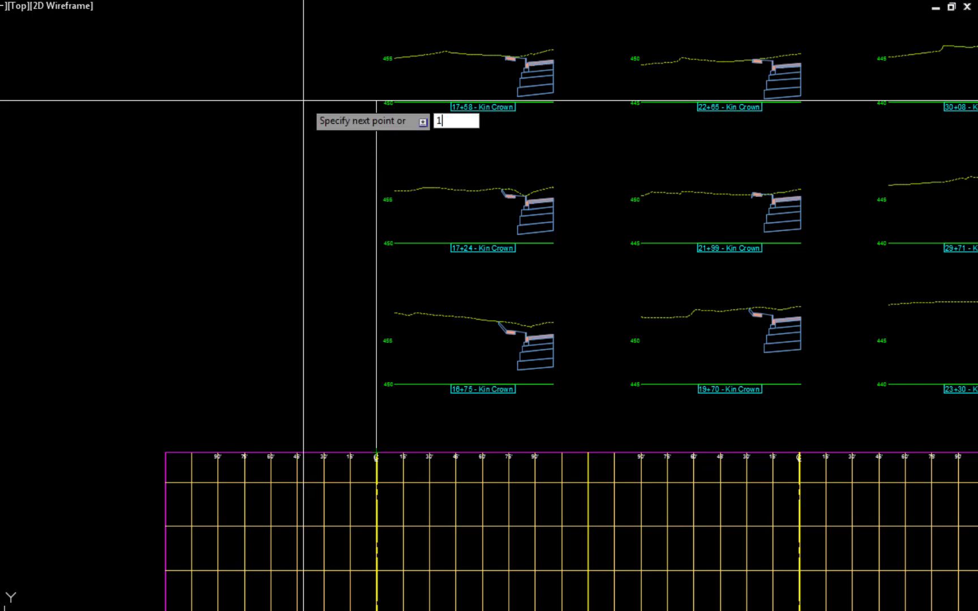
type("000")
key("Return")
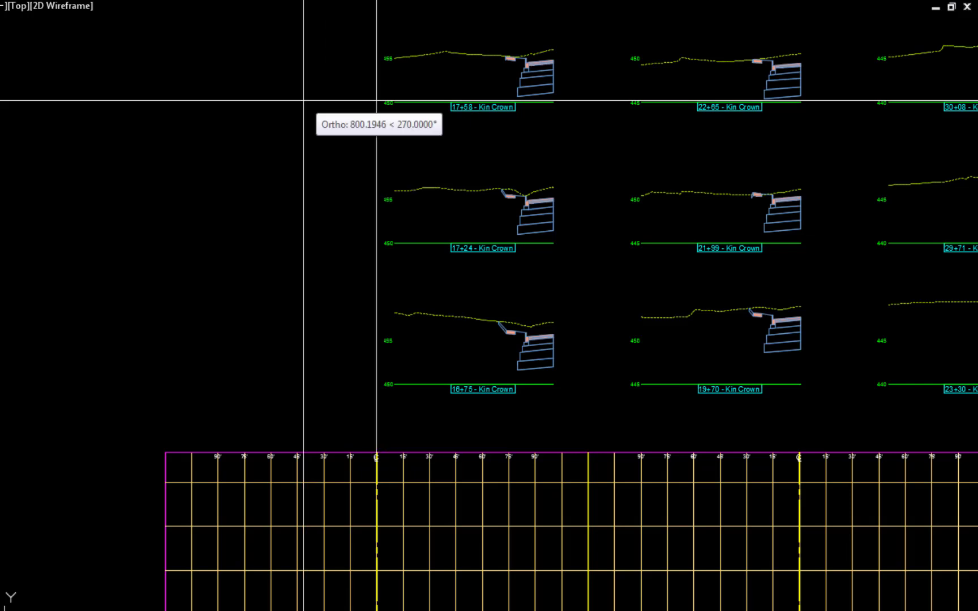
key("Return")
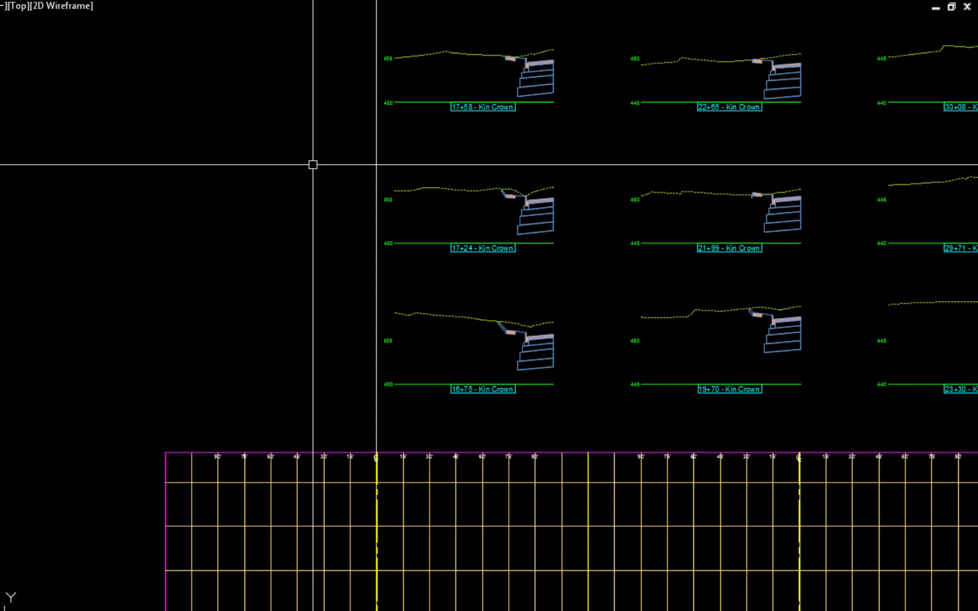
Move the 16+75, 17+24 and 17+58 section views horizontally so their baselines' right ends meet the vertical construction line.
type("M")
key("Return")
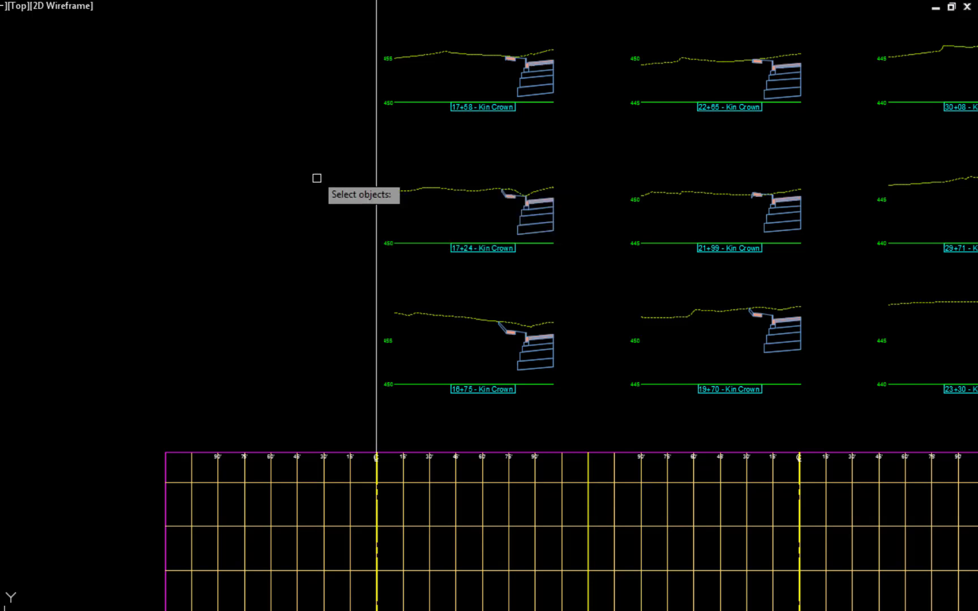
left_click(356, 409)
left_click(566, 18)
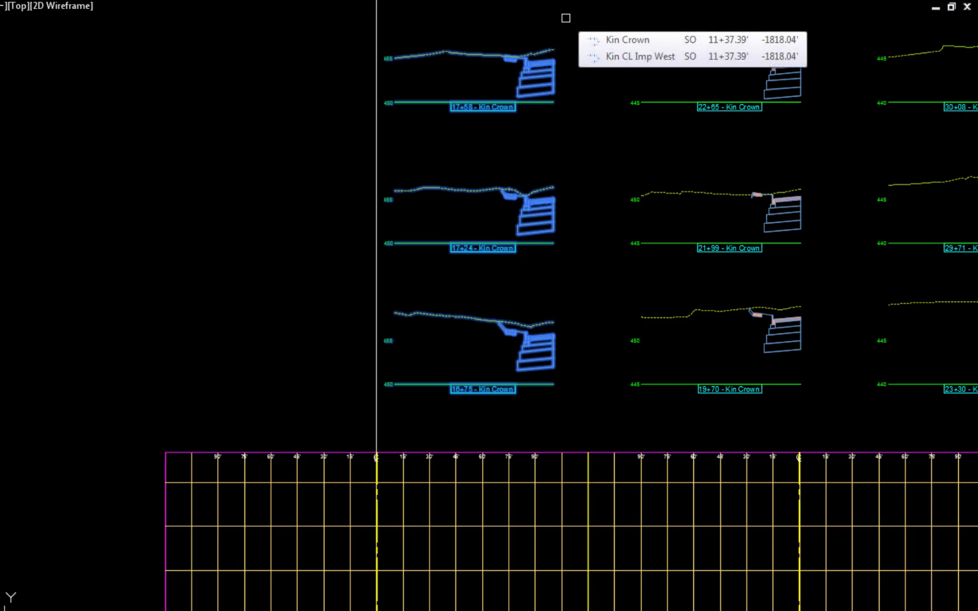
key("Return")
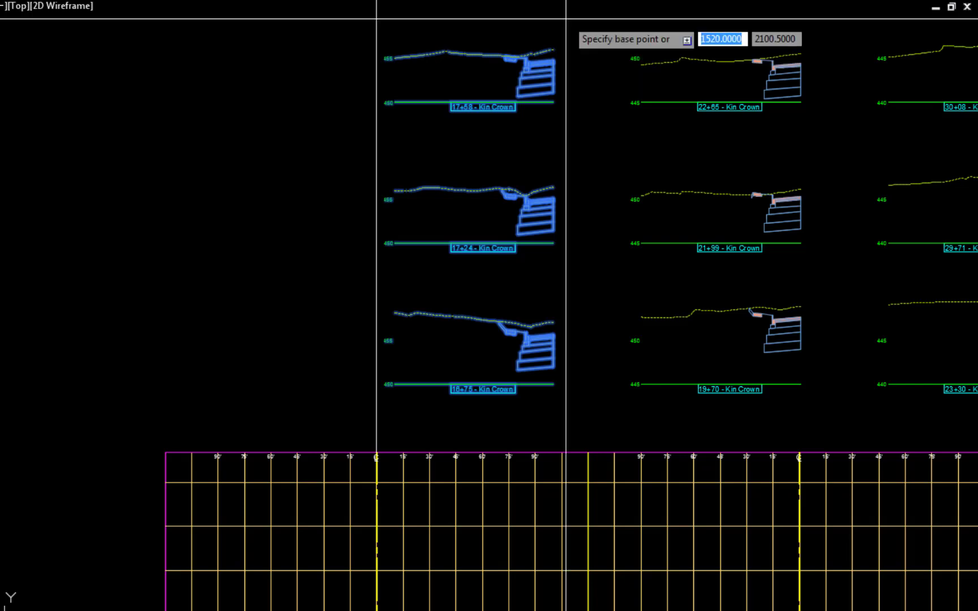
left_click(558, 388)
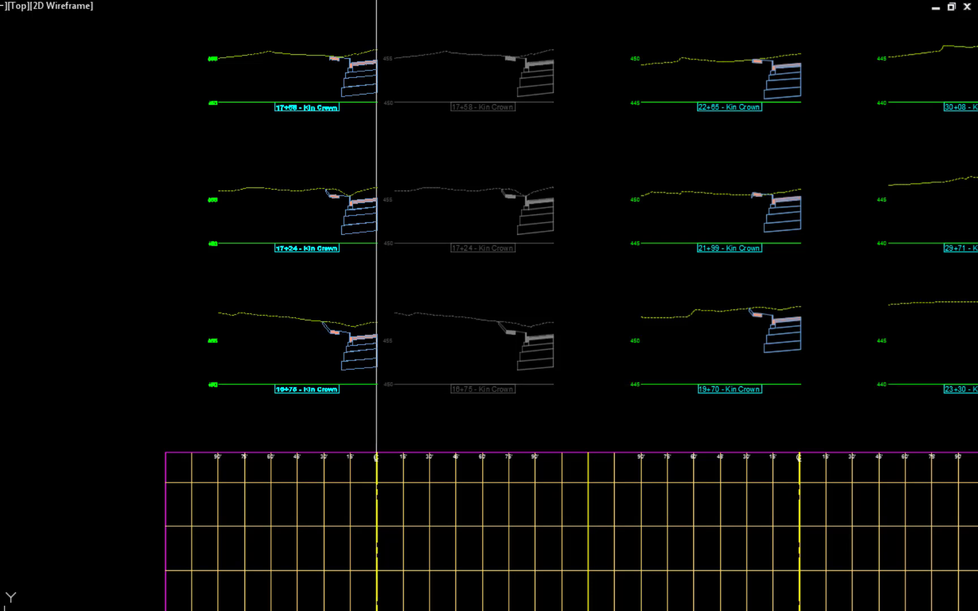
left_click(376, 384)
Move the 19+70, 21+99 and 22+65 section views by the lowest baseline's right end onto the construction line above the 17+58 view.
middle_click_drag(620, 449, 456, 465)
type("m")
key("Return")
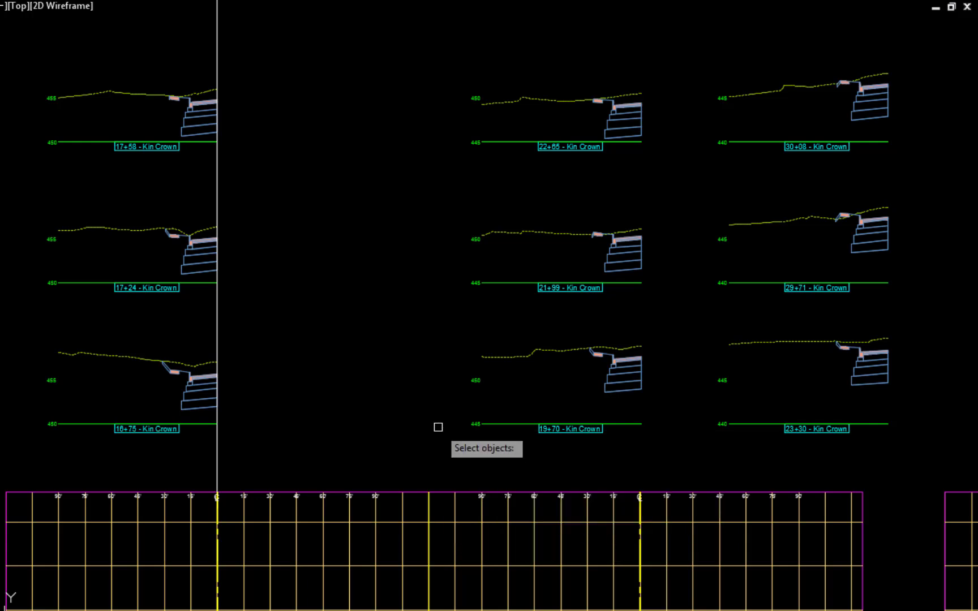
left_click(428, 461)
left_click(657, 69)
key("Return")
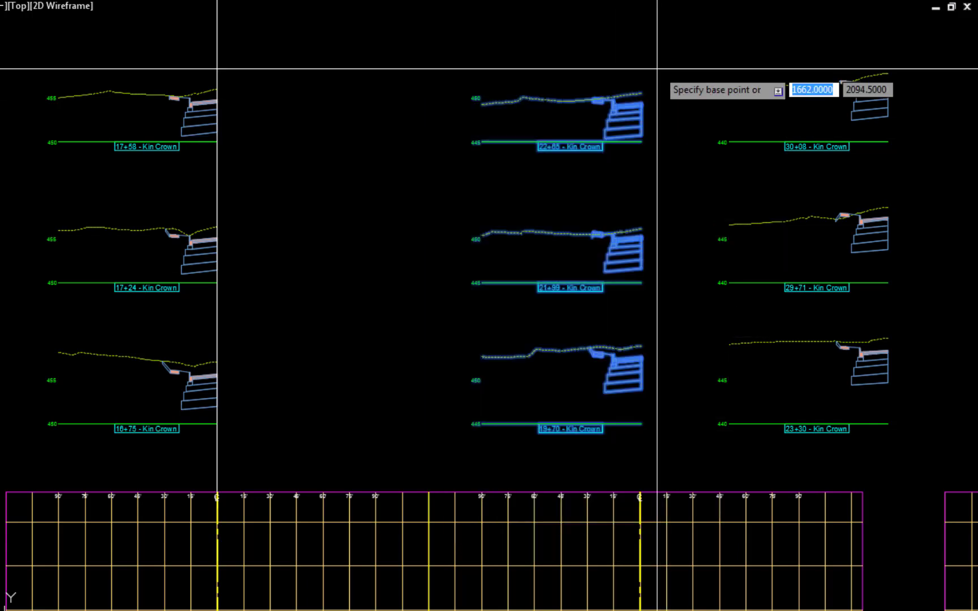
left_click(626, 419)
right_click(403, 326, "shift")
left_click(446, 274)
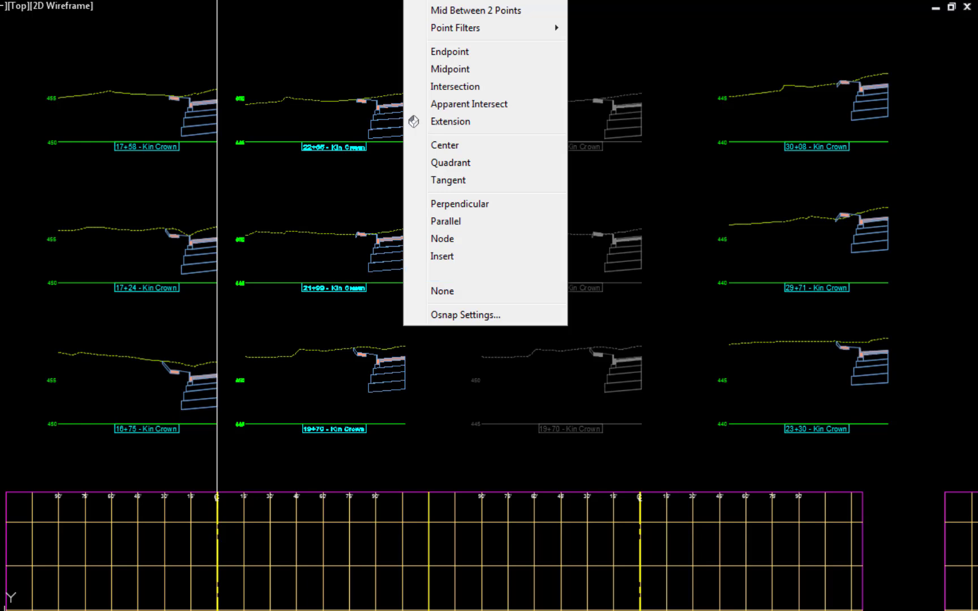
left_click(220, 41)
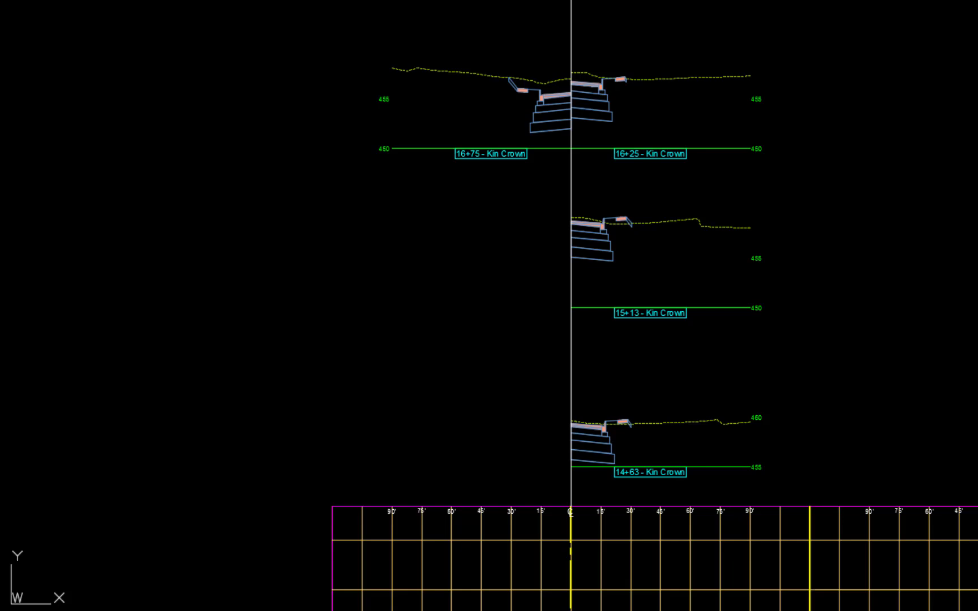
Move the 14+63 section view by its baseline's left end down to the first sheet's centerline at the lowest interior gridline.
type("m")
key("Return")
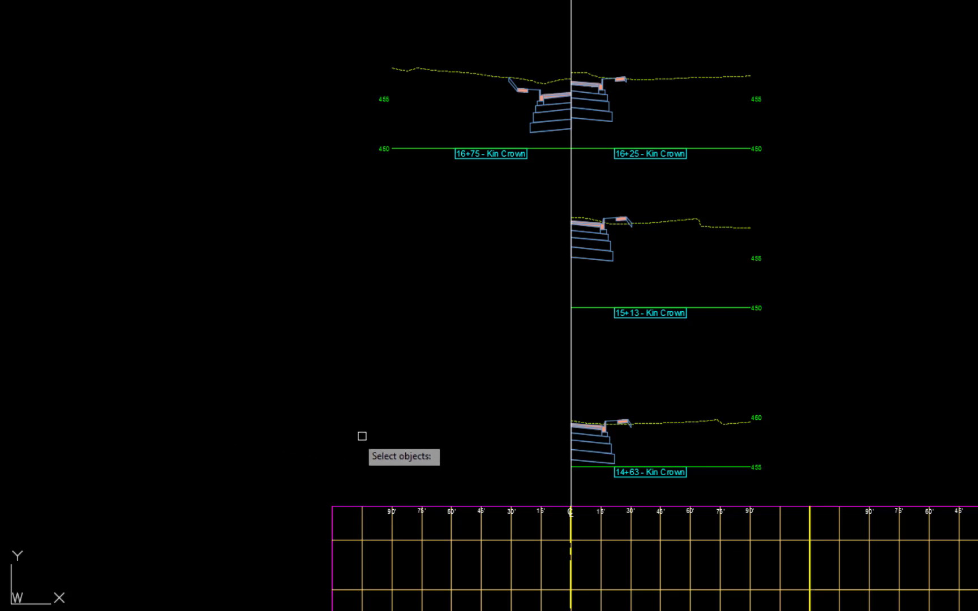
left_click(774, 399)
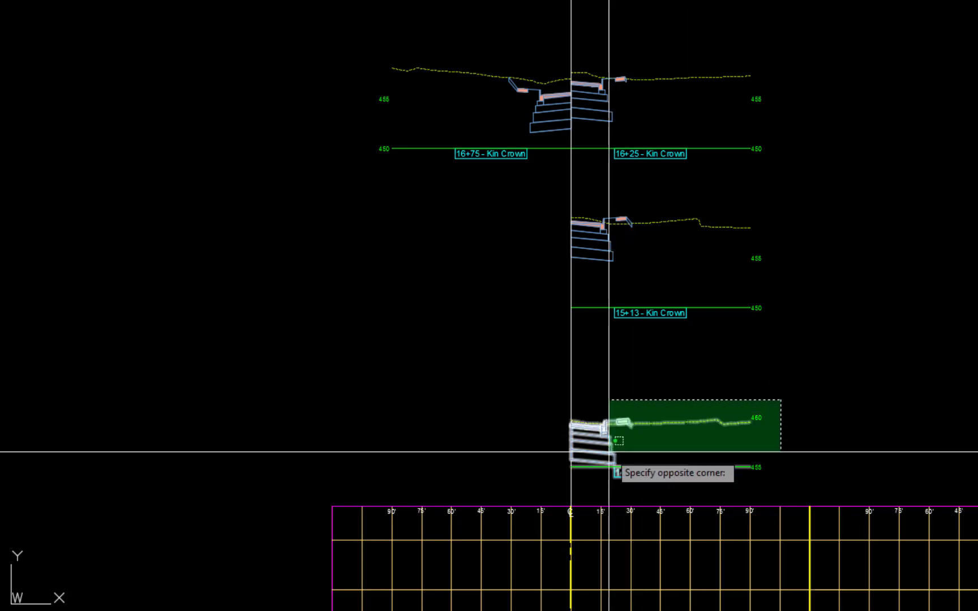
left_click(607, 478)
key("Return")
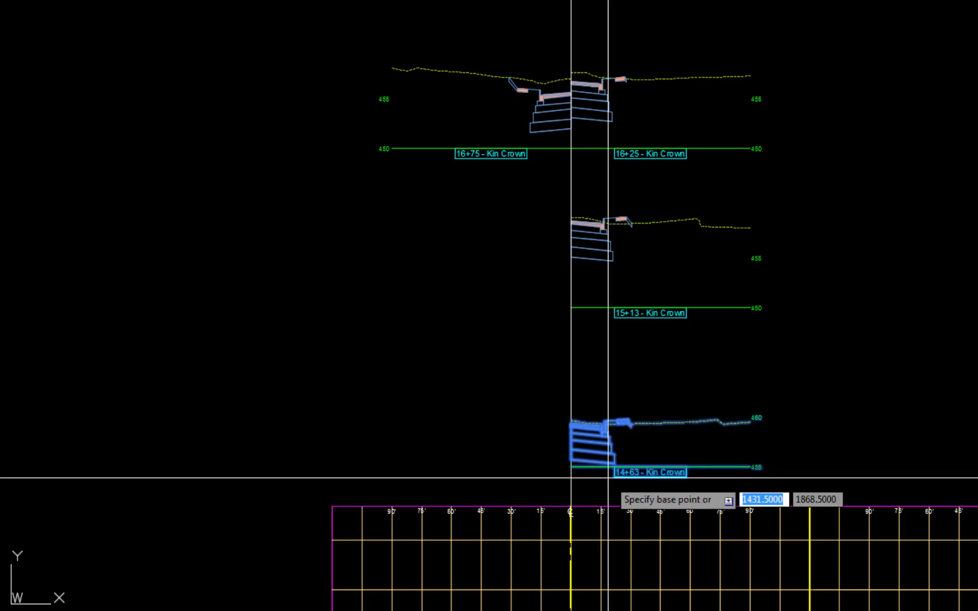
left_click(571, 466)
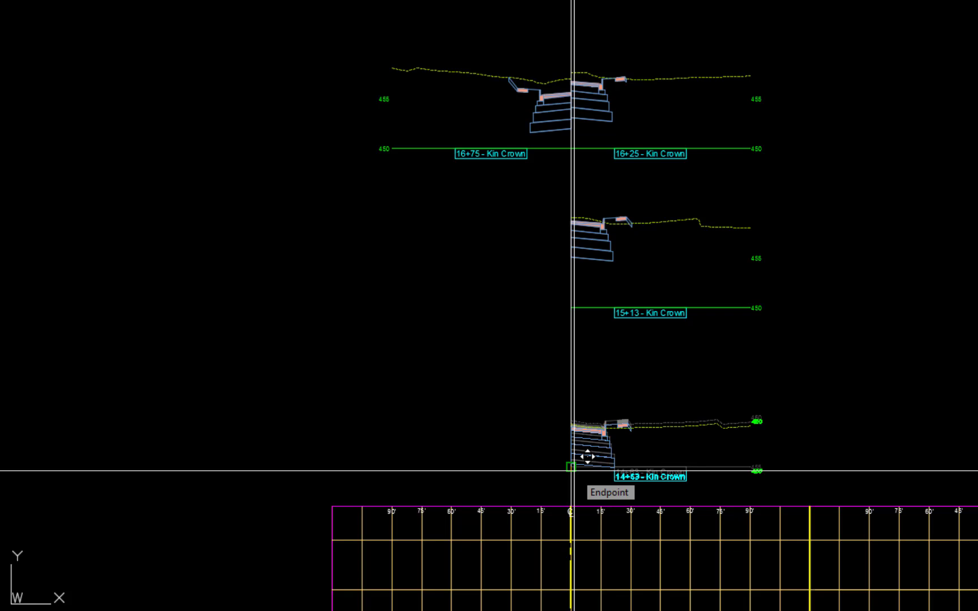
scroll(587, 456, "down", 6)
middle_click_drag(589, 451, 595, 298)
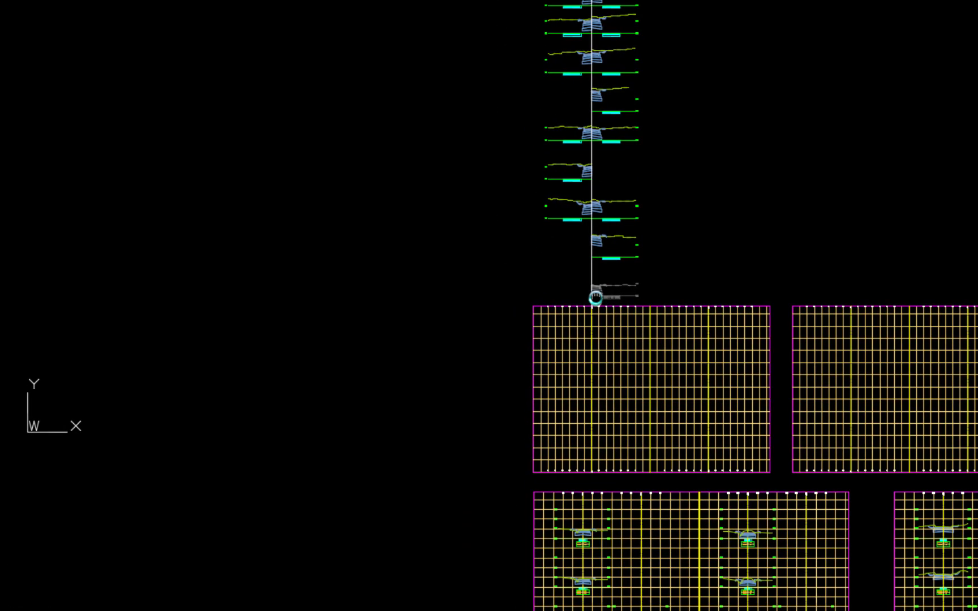
scroll(603, 448, "up", 6)
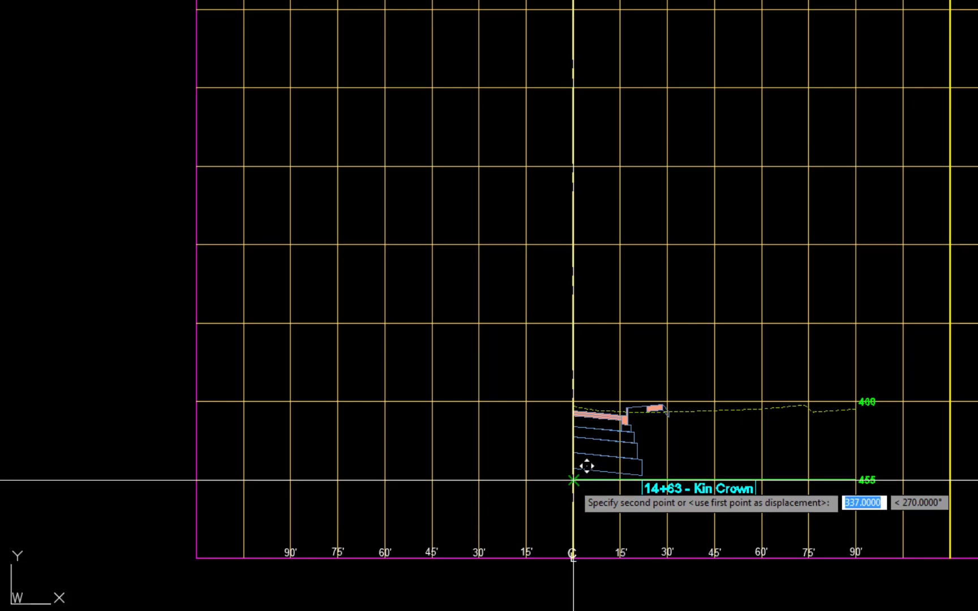
left_click(573, 481)
Move the 15+13 section view onto the same sheet centerline, with its baseline two gridlines above the 14+63 baseline.
scroll(605, 309, "down", 4)
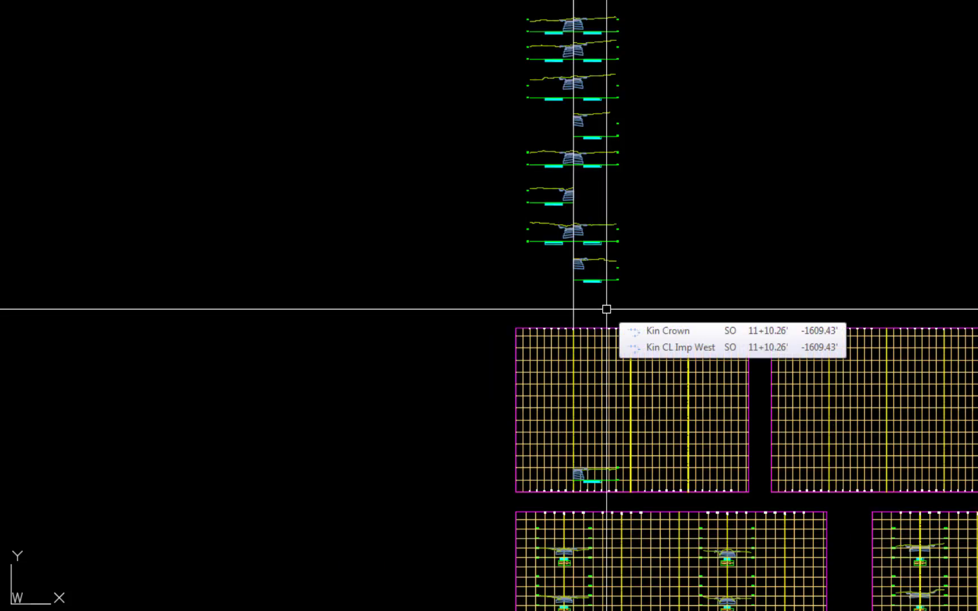
scroll(618, 313, "up", 4)
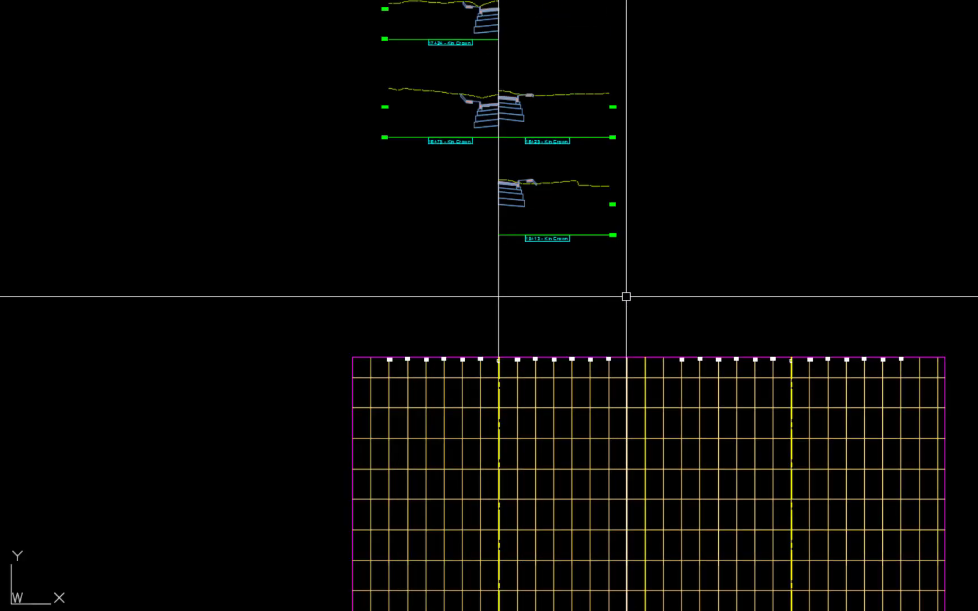
key("space")
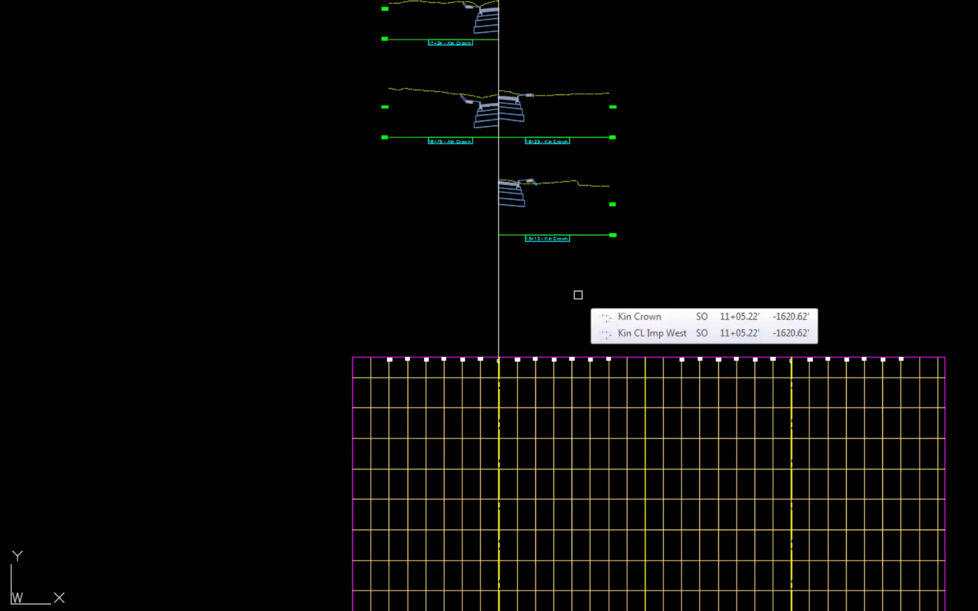
left_click(631, 171)
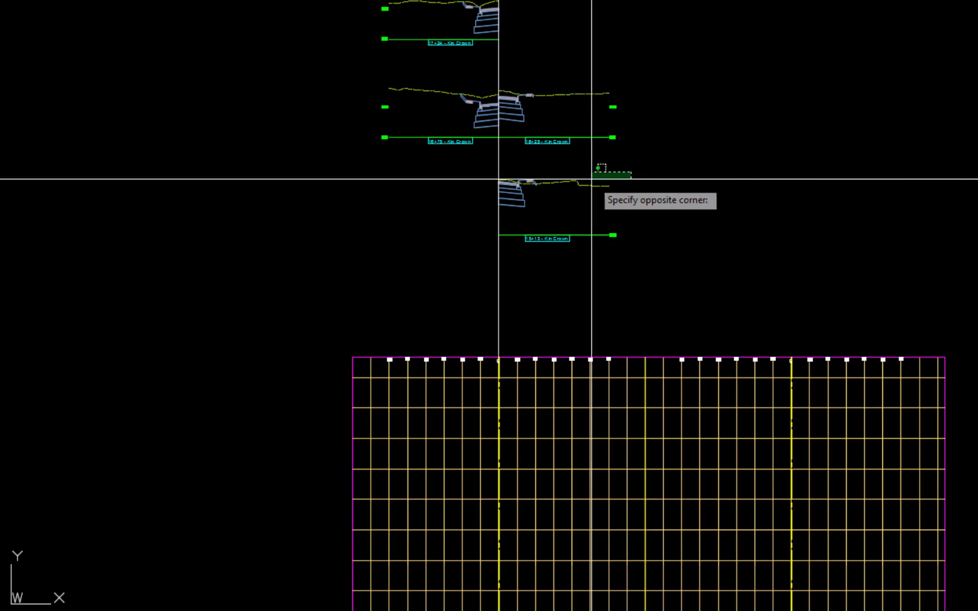
left_click(553, 257)
key("Return")
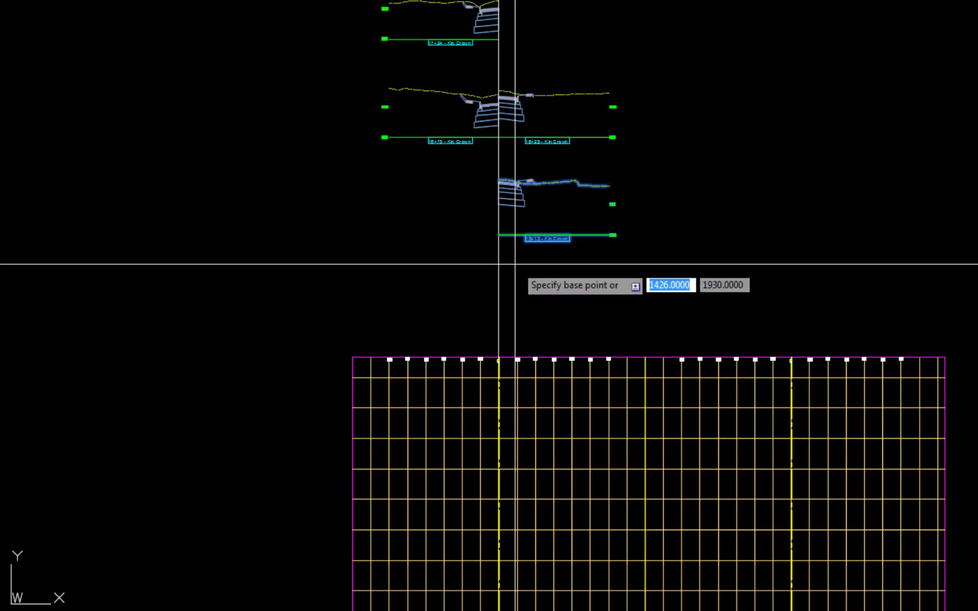
left_click(498, 235)
scroll(517, 300, "down", 4)
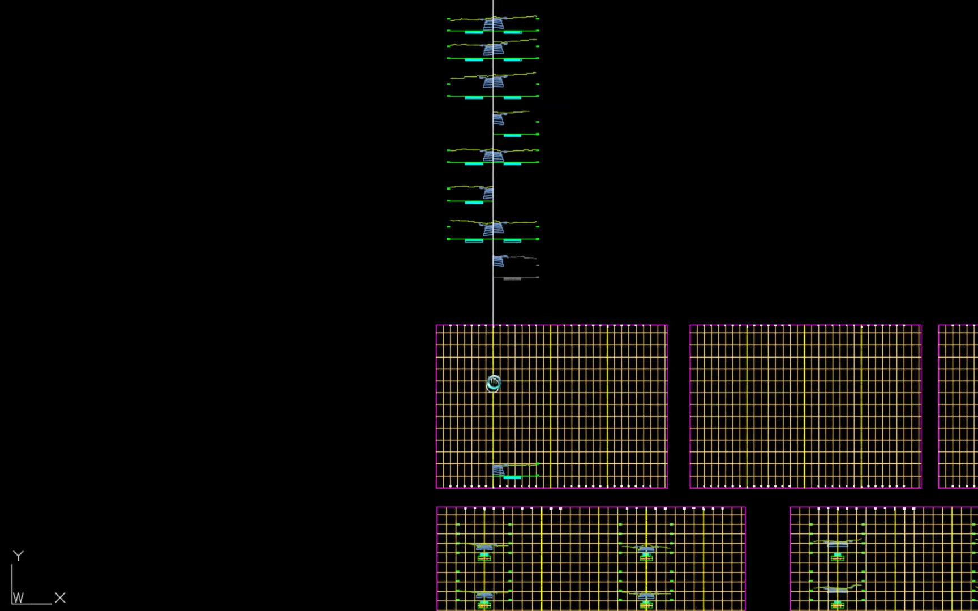
middle_click_drag(512, 398, 557, 220)
scroll(555, 294, "up", 6)
scroll(528, 215, "up", 4)
left_click(436, 209)
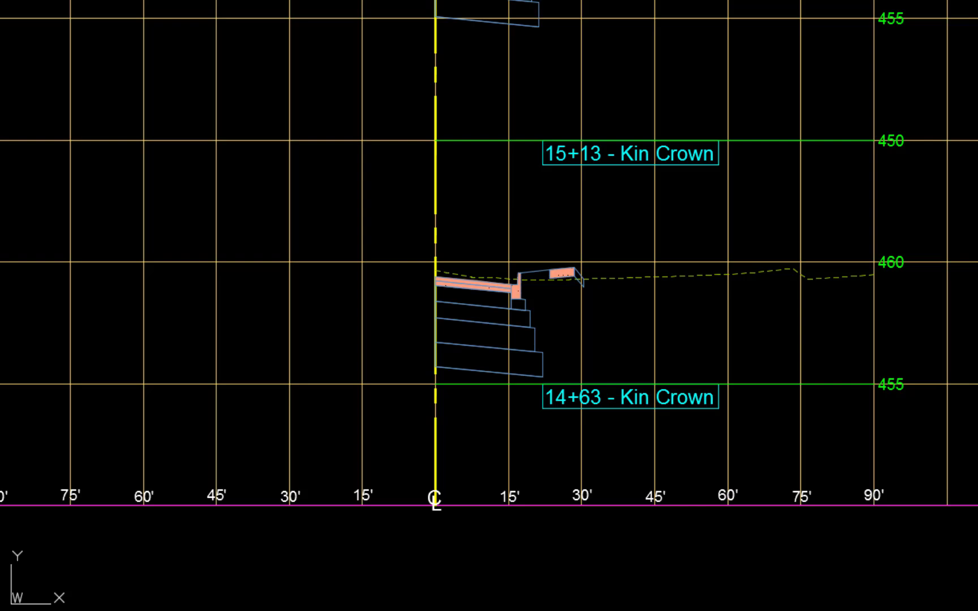
Set the 15+13 section view's user-specified elevation range to a minimum of 455 and a maximum of 460.
left_click(618, 157)
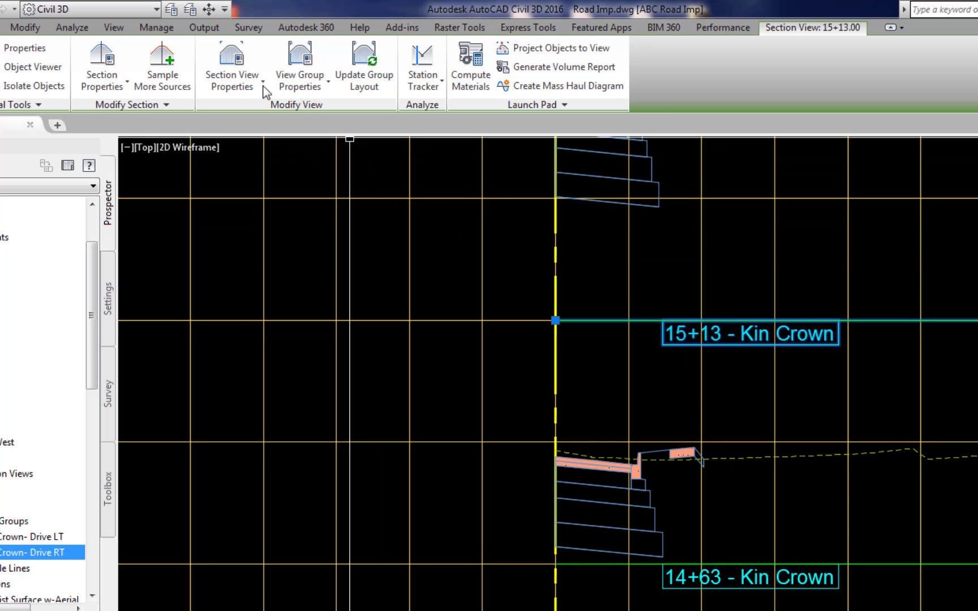
left_click(232, 59)
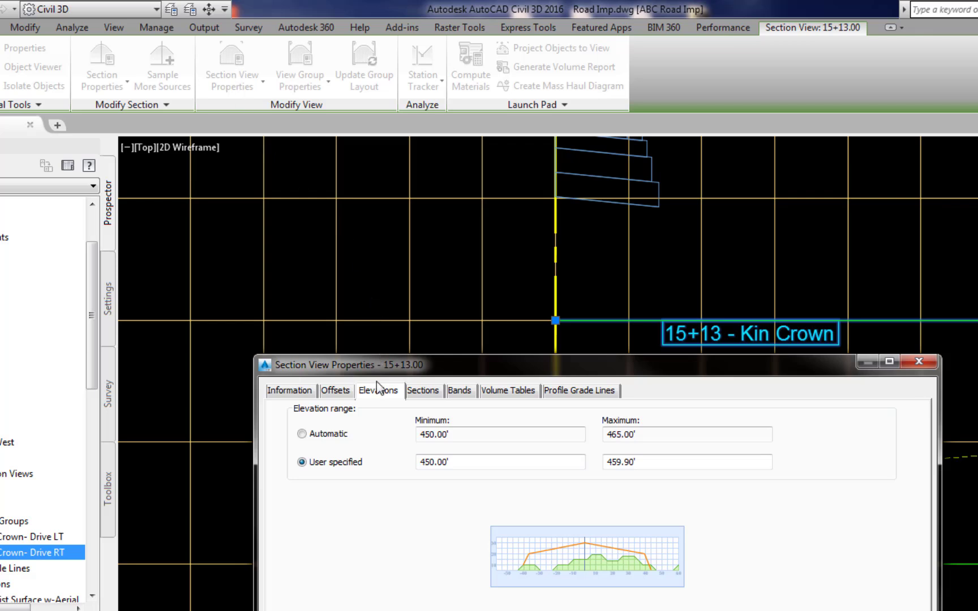
left_click_drag(456, 463, 330, 447)
type("455")
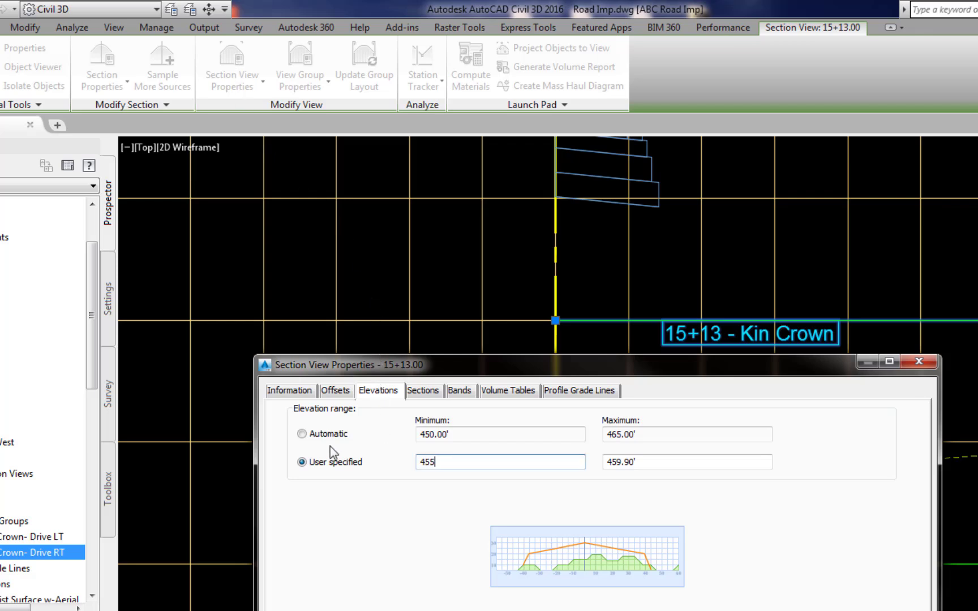
key("Tab")
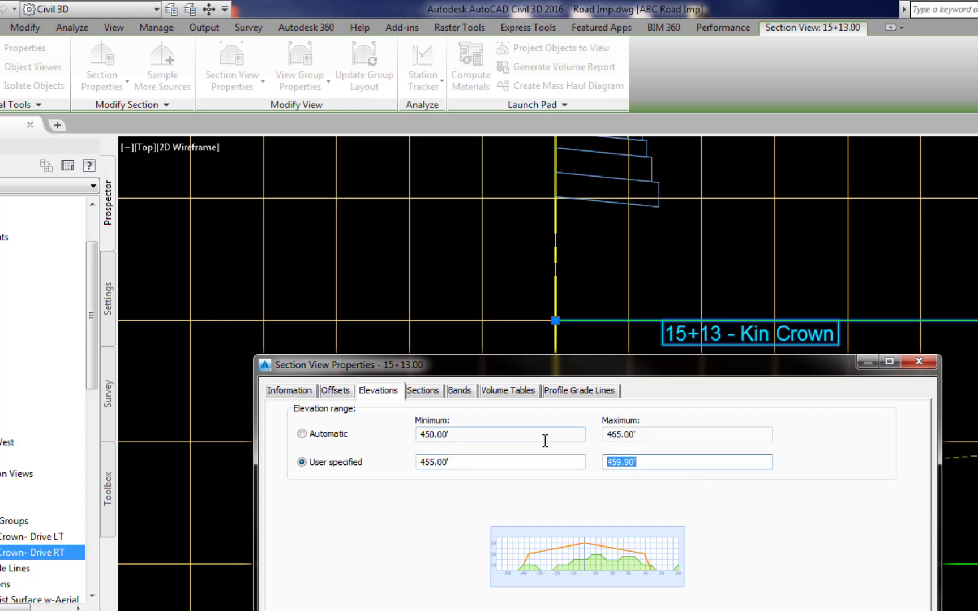
type("460")
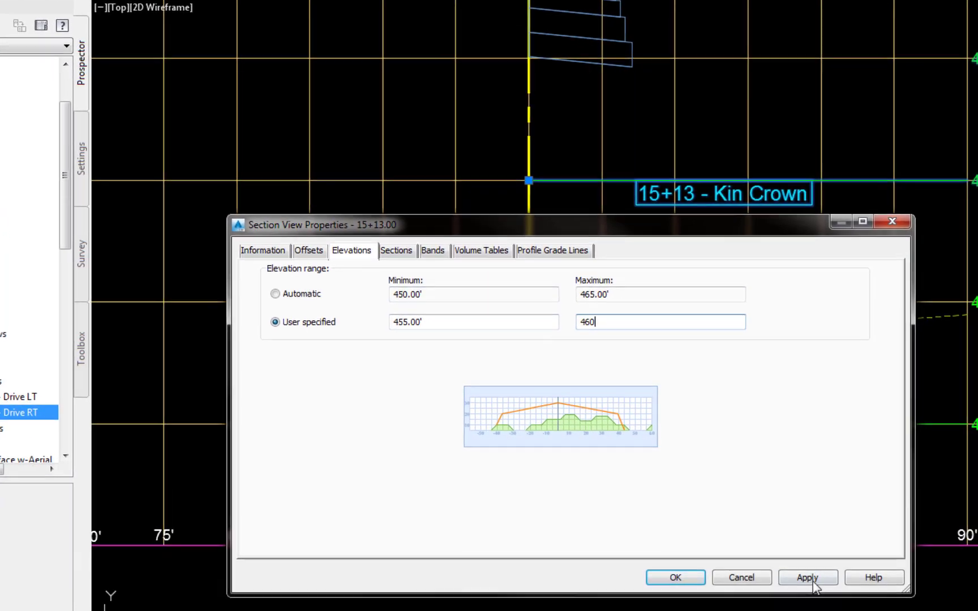
left_click(808, 577)
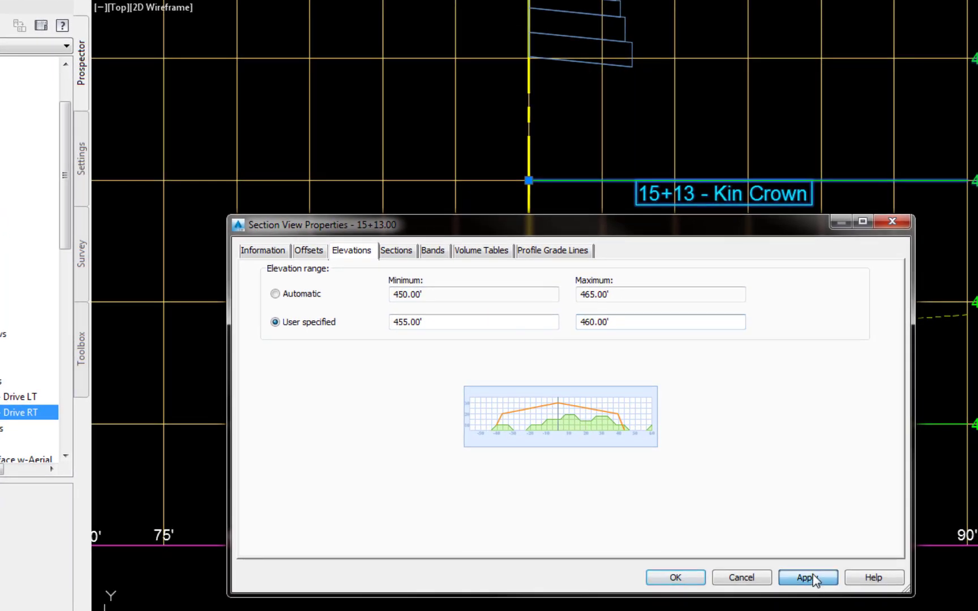
left_click(675, 577)
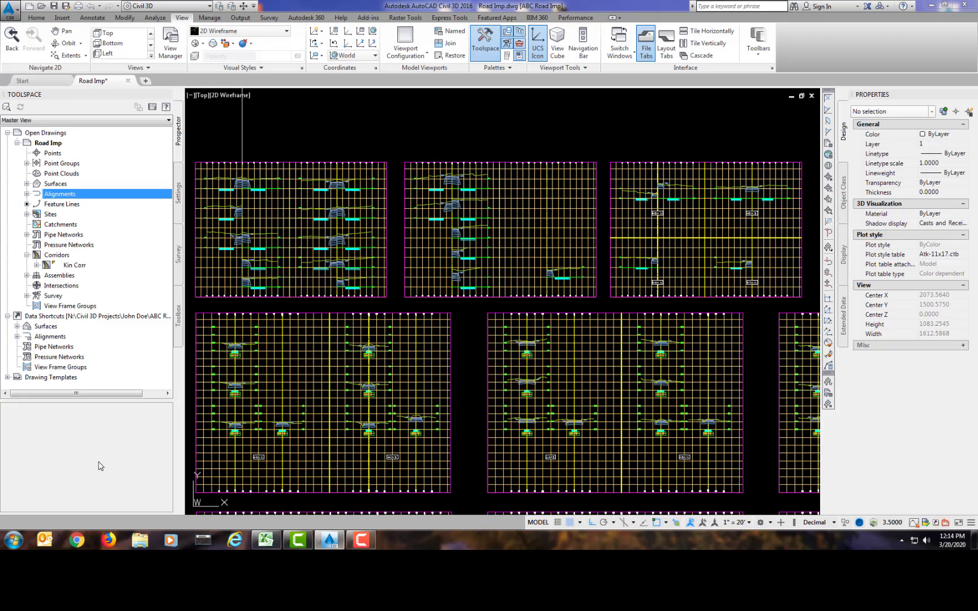